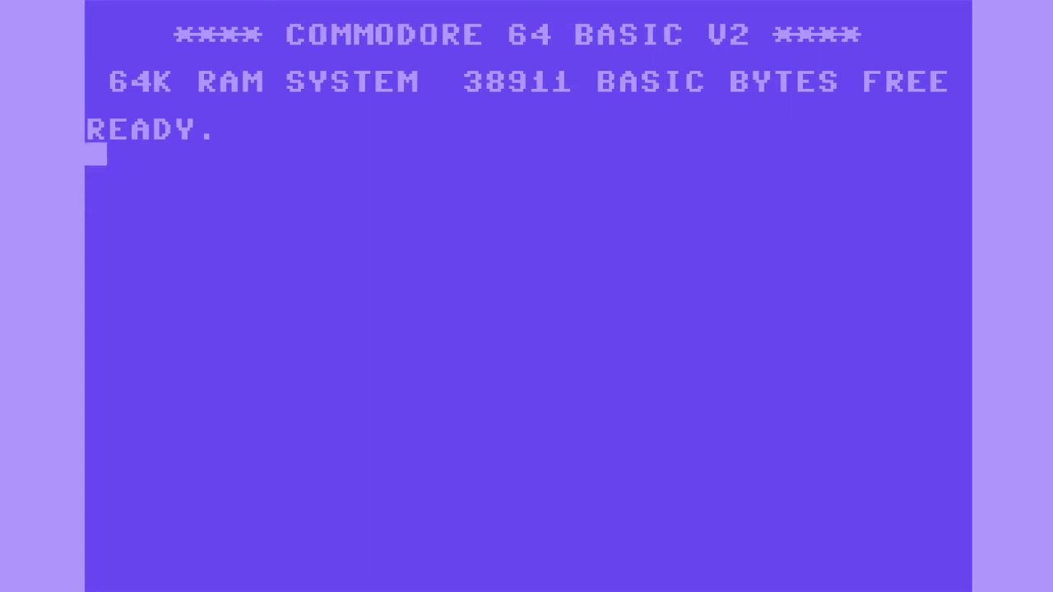
Type the note LIST DRIVE DIRECTORY, then load and list drive 8's directory: five TEST files, 659 blocks free
type("LIST ")
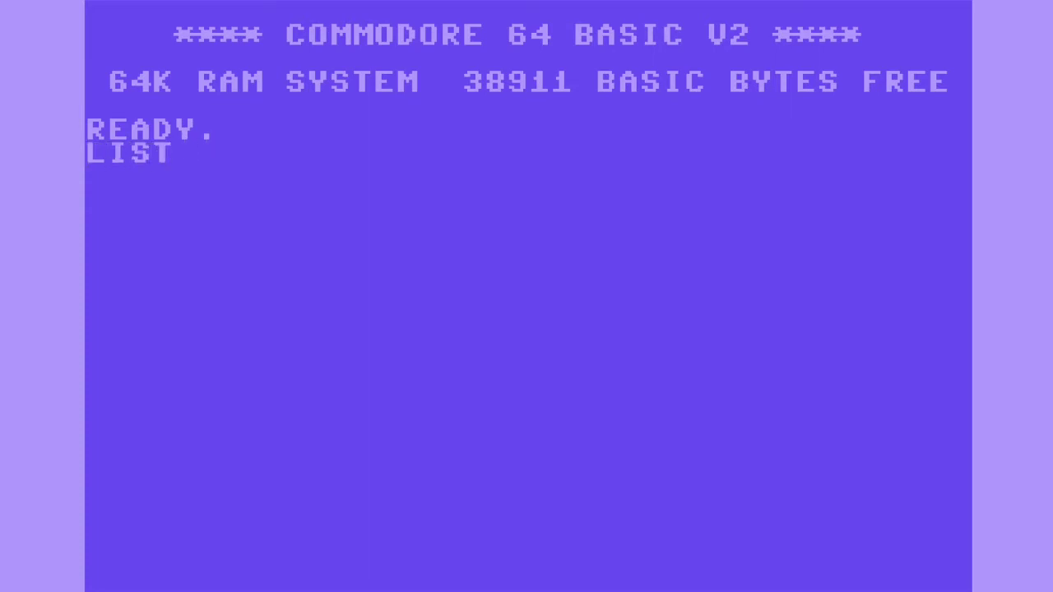
type("DRIVE")
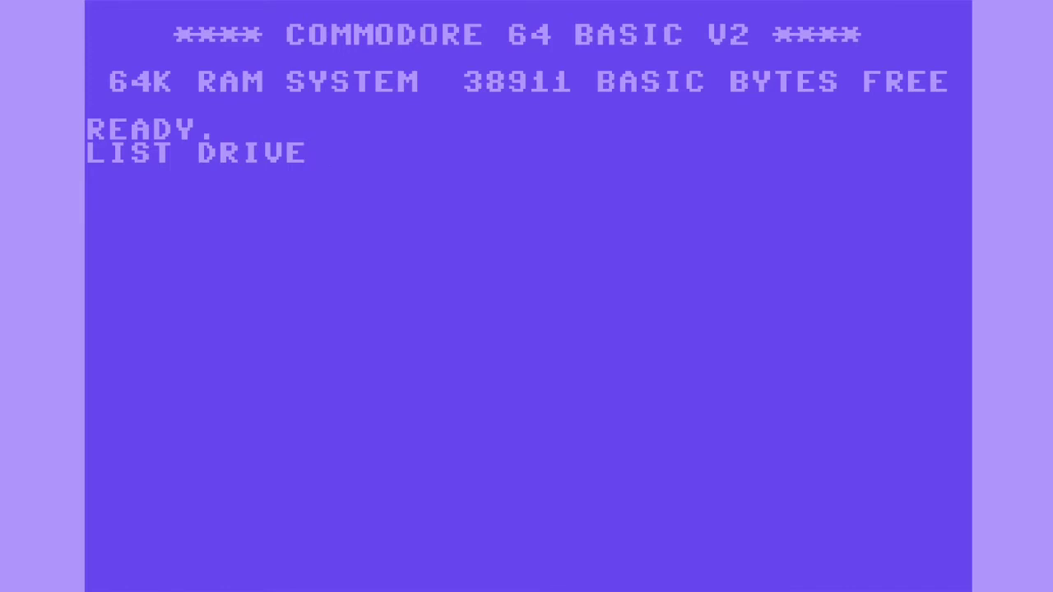
type(" DIRECT")
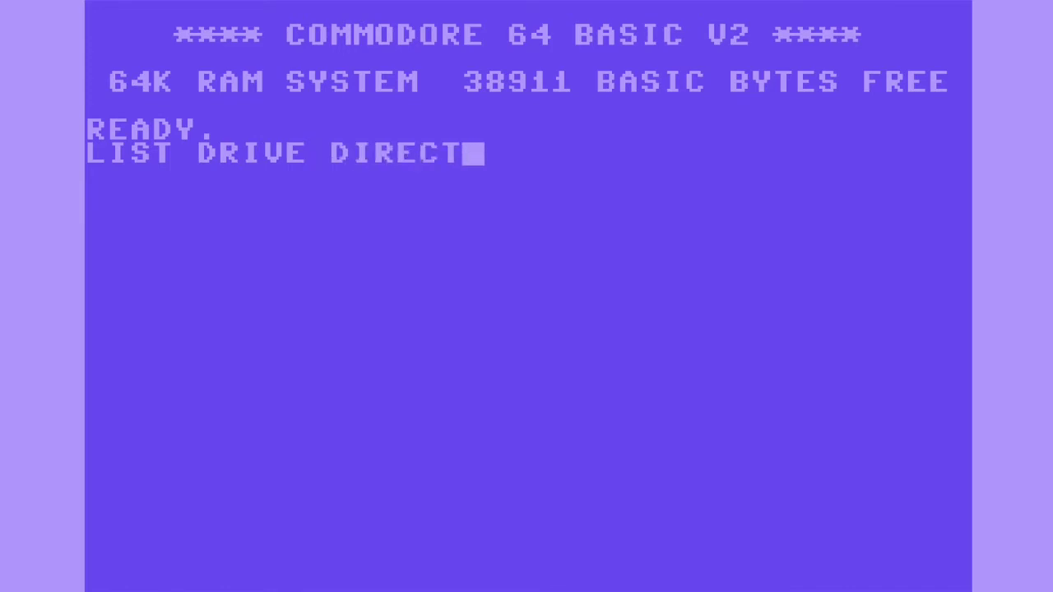
type("ORY")
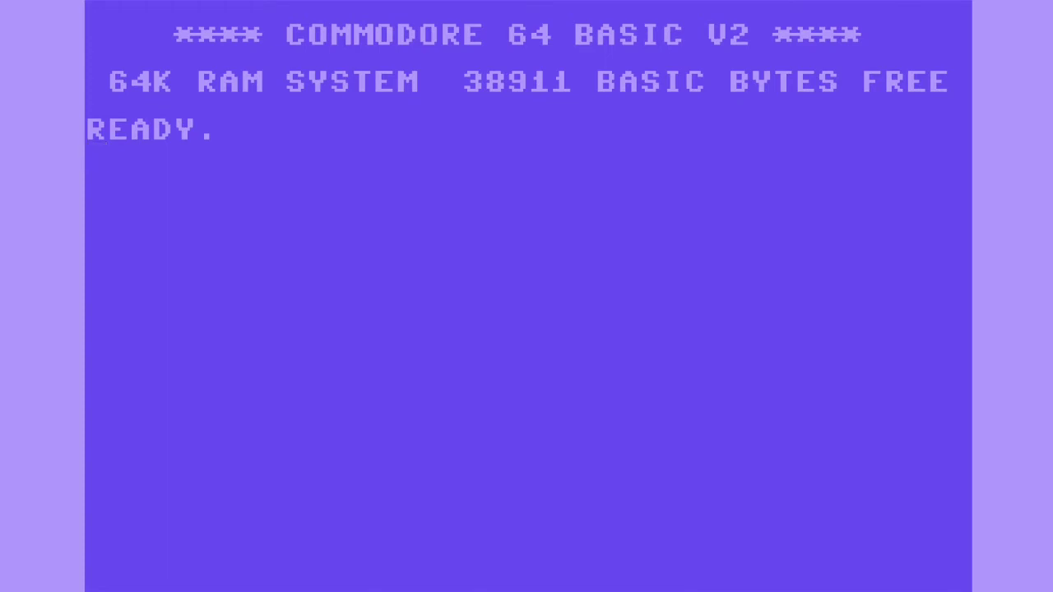
type("LOAD")
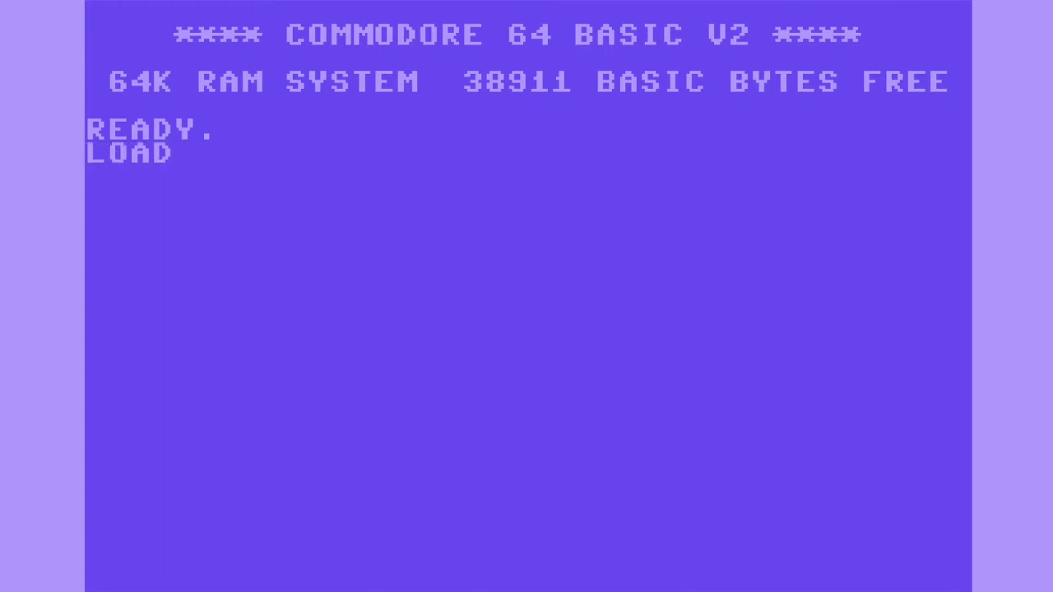
type("\"$\"")
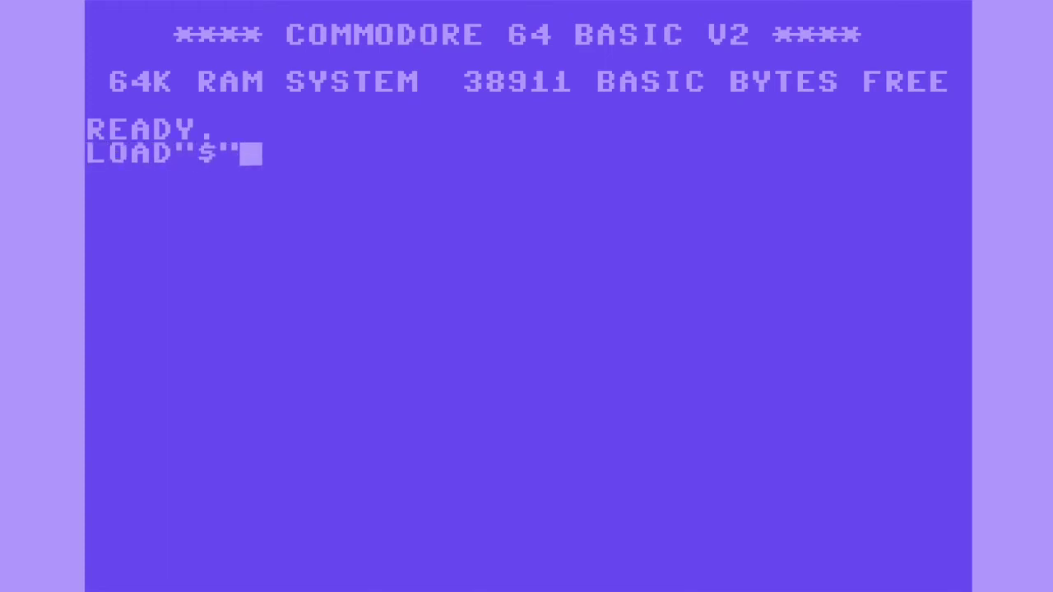
type(",8")
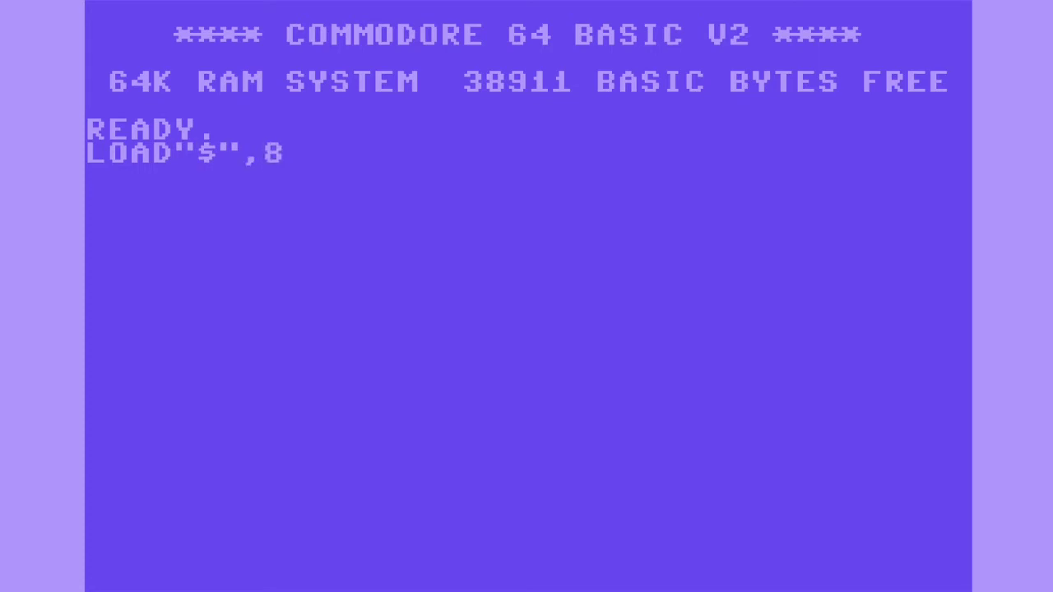
key("Return")
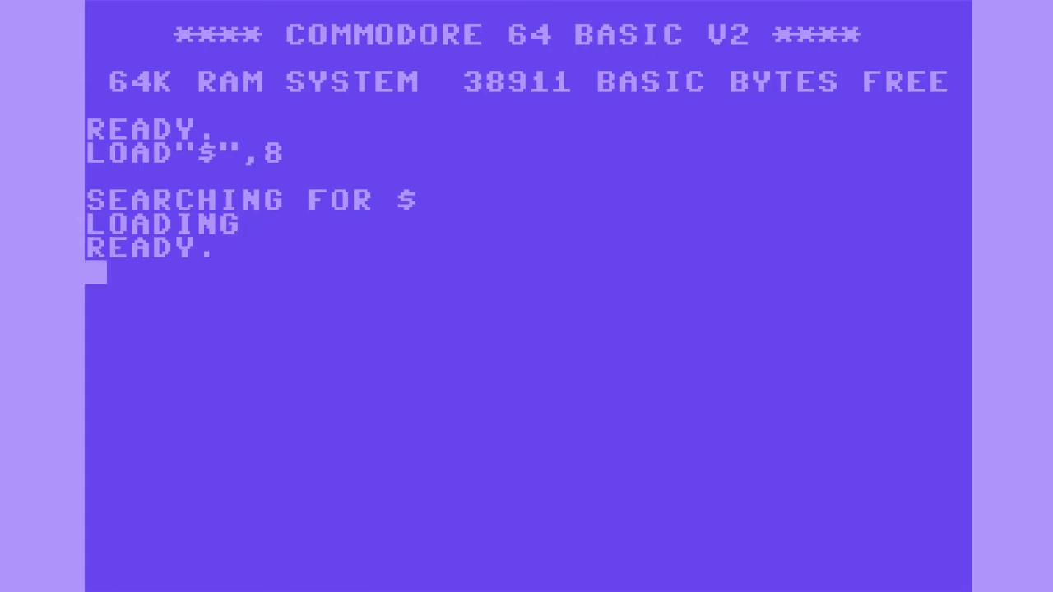
type("LIST")
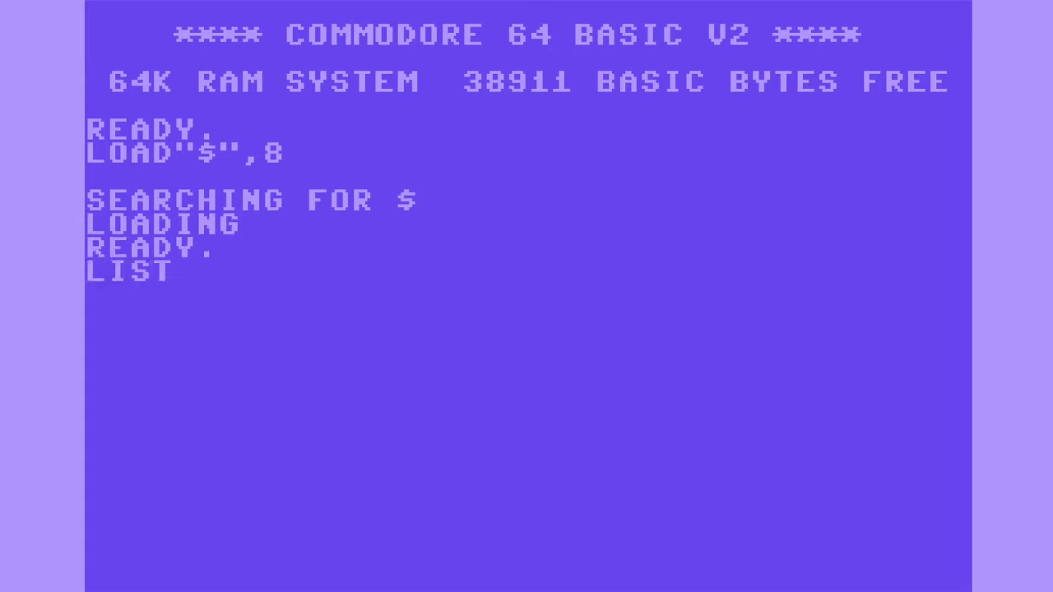
key("Return")
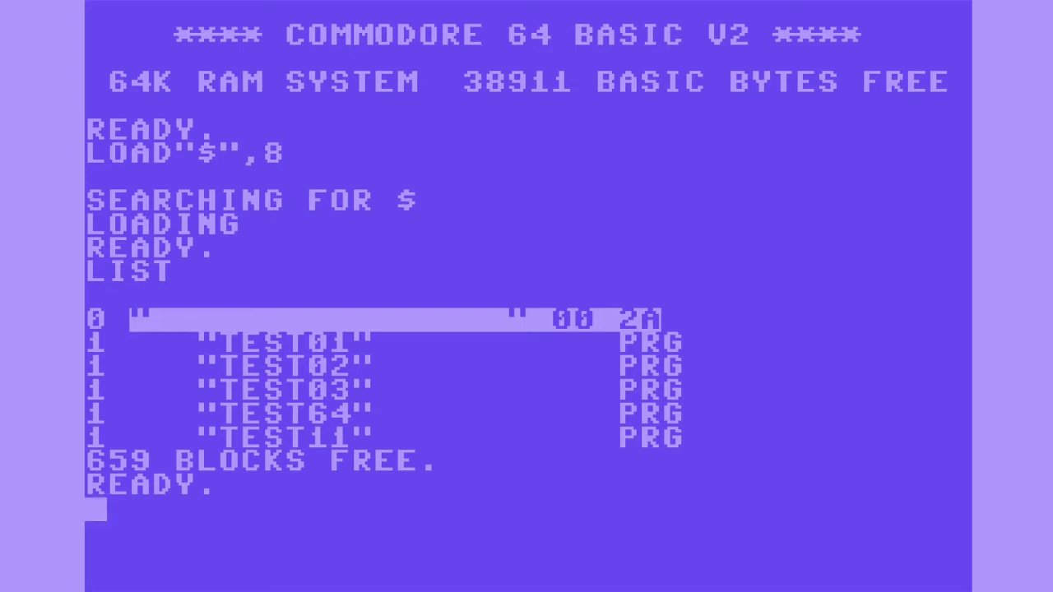
Jot the note SAVE A PROGRAM, clear the screen, and run NEW to erase memory
key("shift+Home")
type("S")
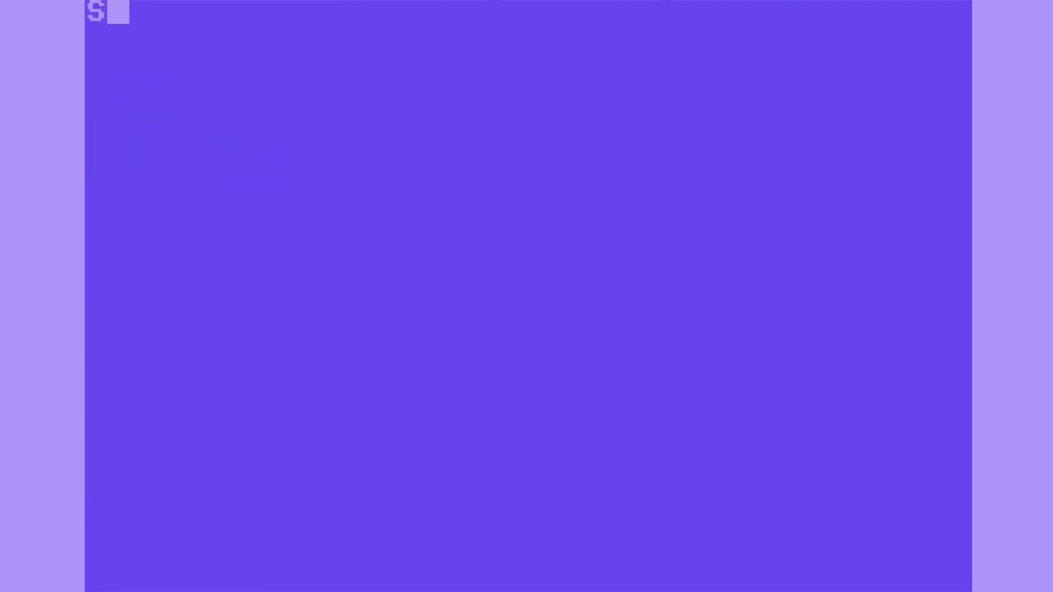
type("AVE A P")
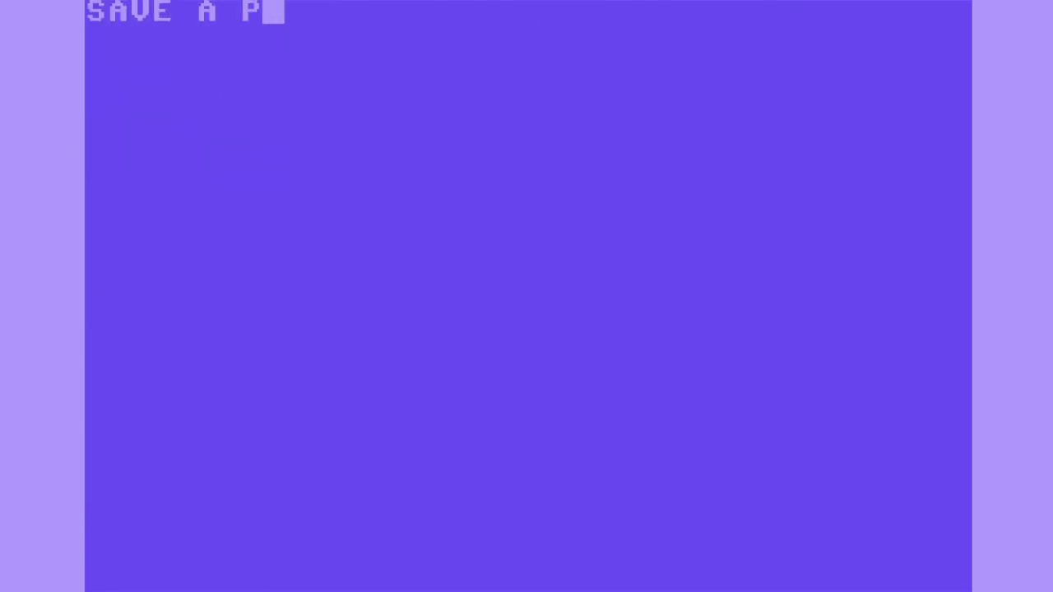
type("ROGRAM")
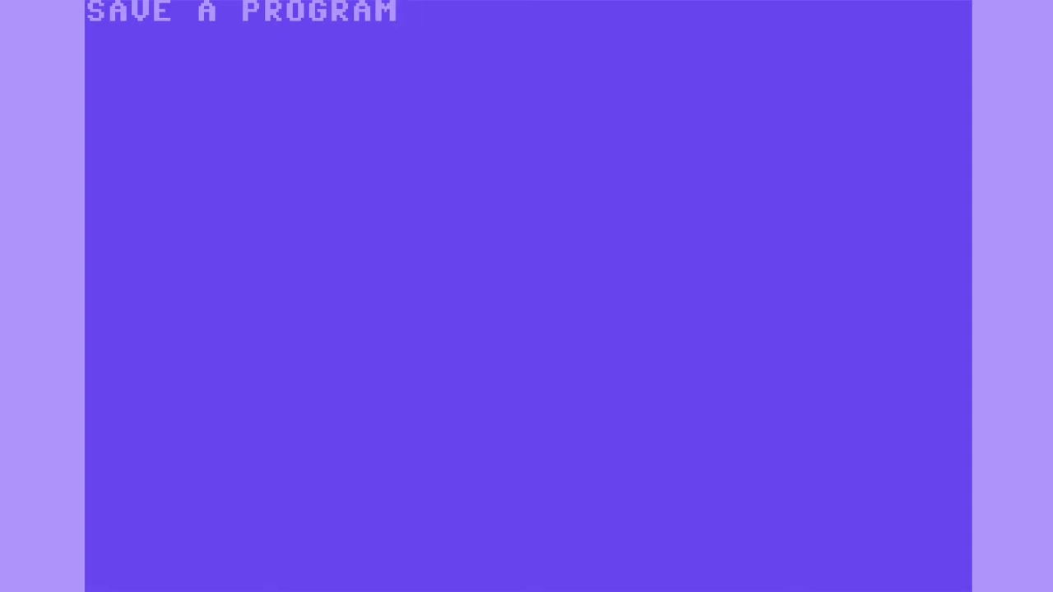
key("shift+Home")
type("NEW")
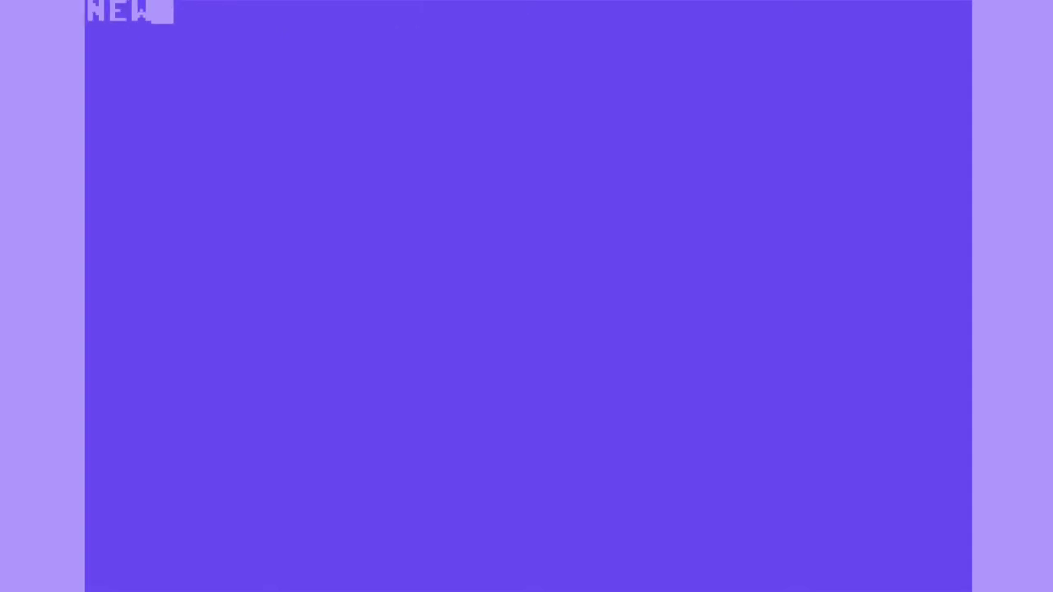
key("Return")
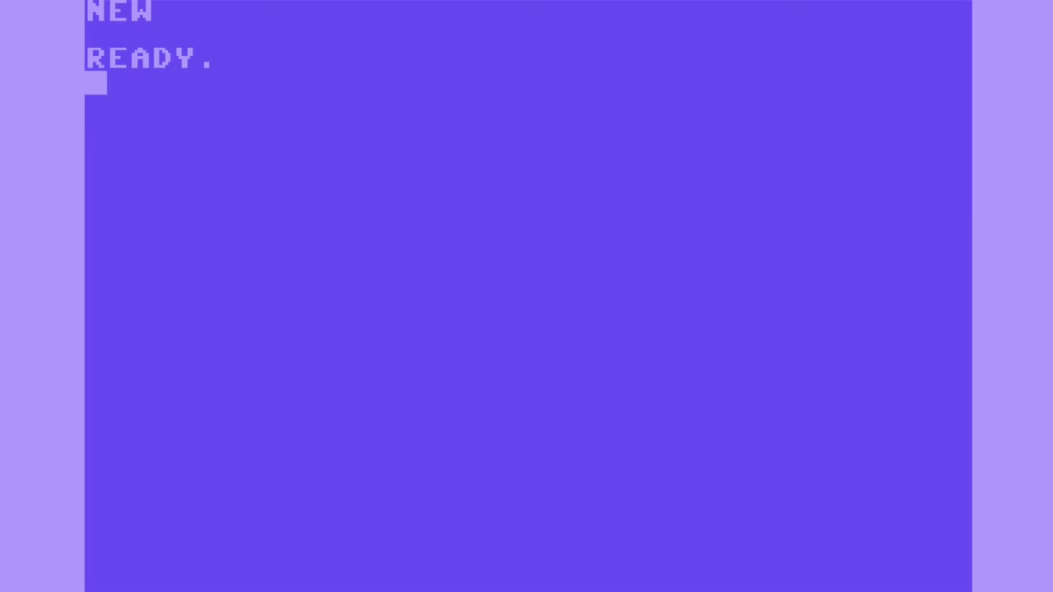
Enter line 10 PRINT "TEST", list it, and save it to drive 8 as TEST12
type("10 PRIN")
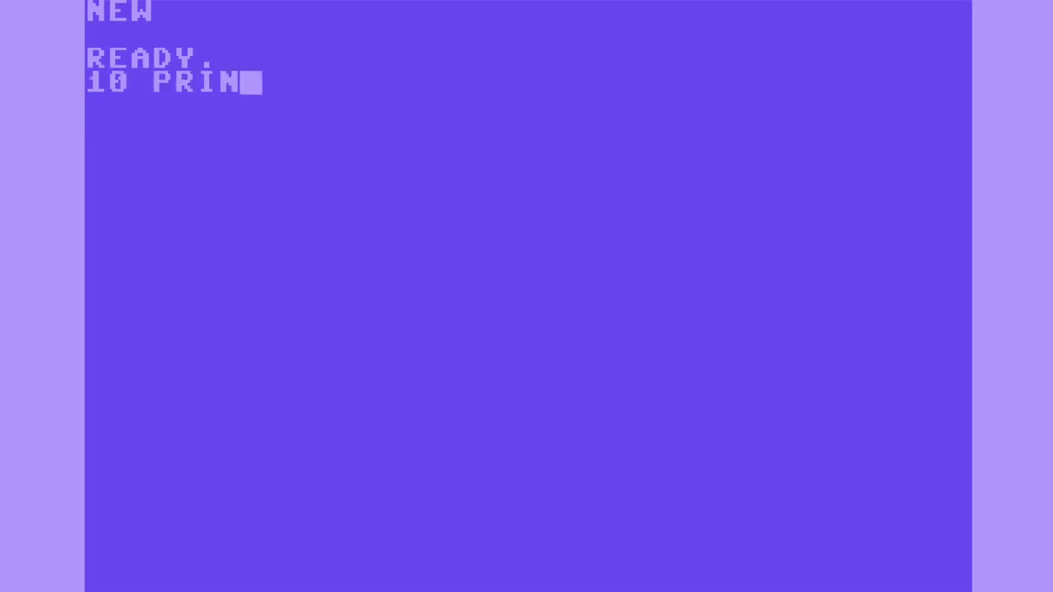
type("T \"TEST\"")
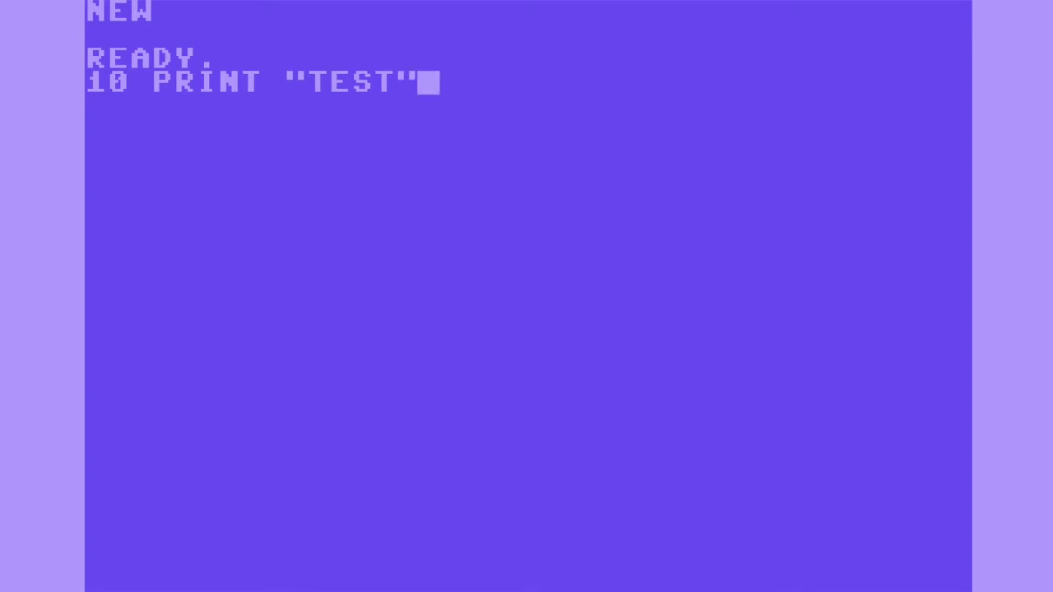
key("Return")
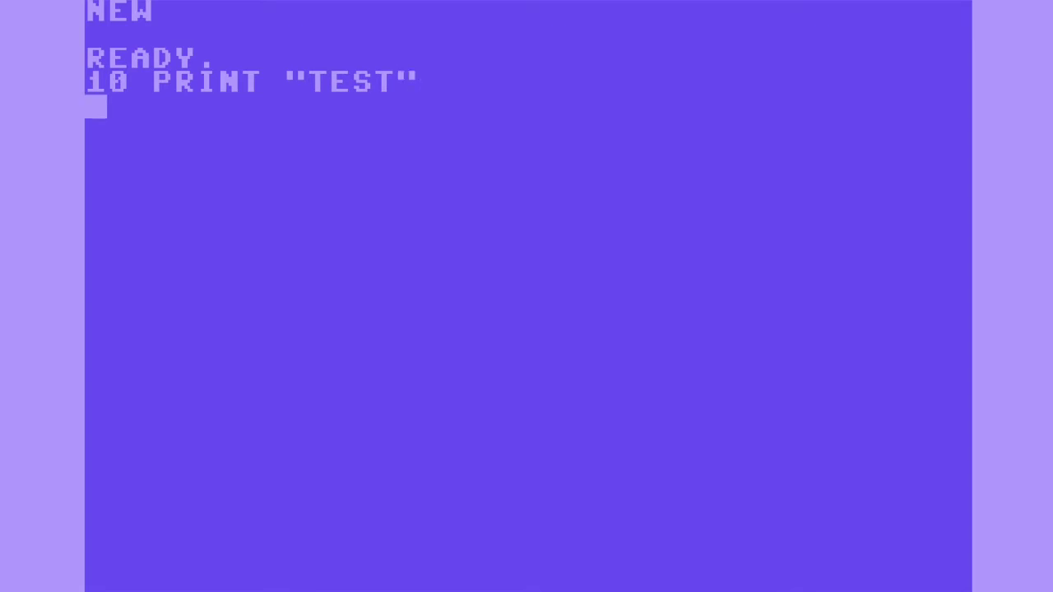
type("LIST")
key("Return")
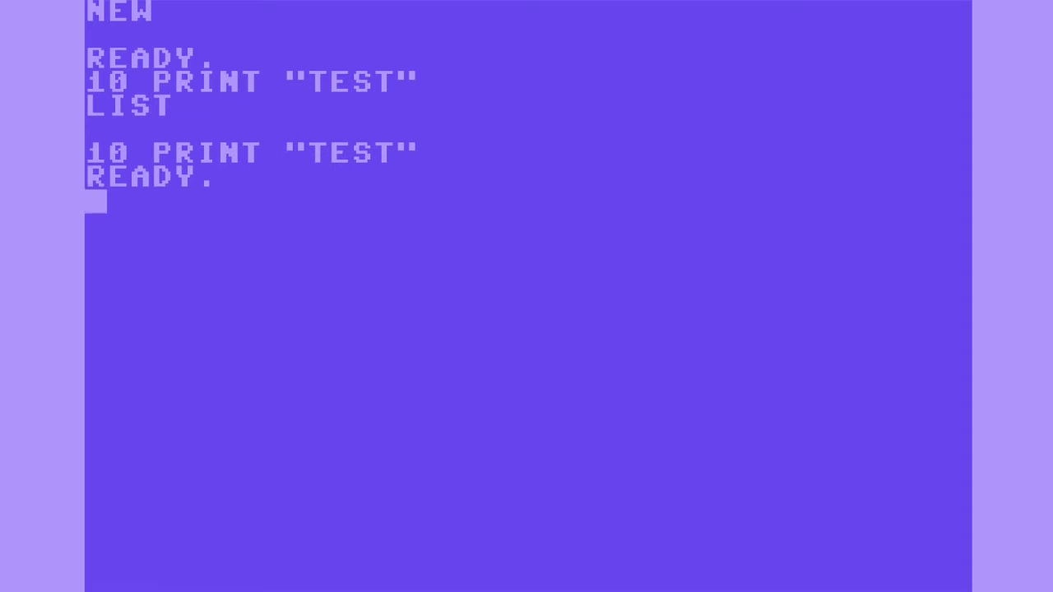
type("SAVE")
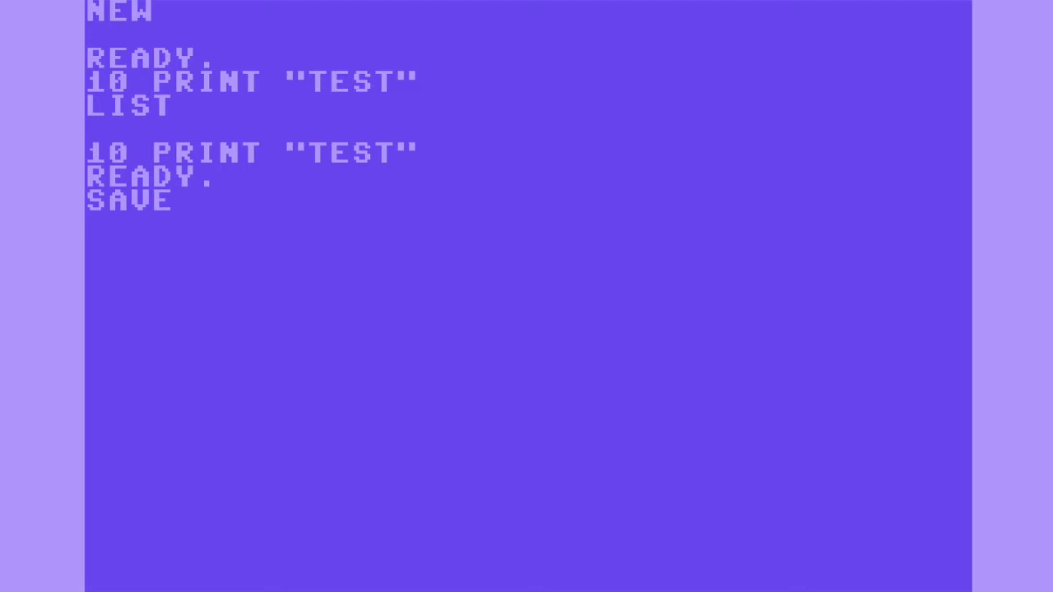
type("\"TEST")
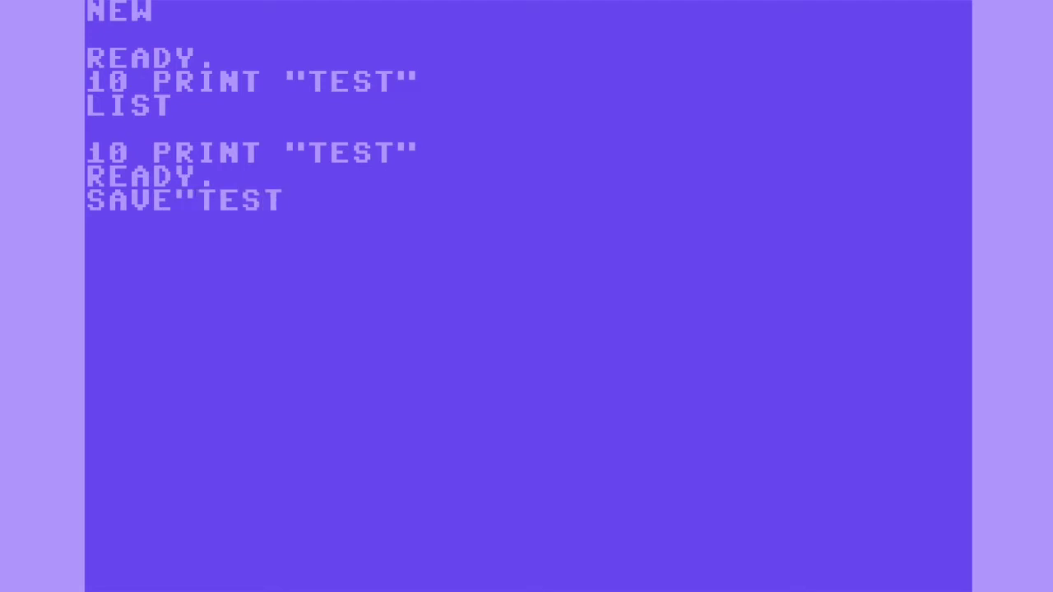
type("12\",")
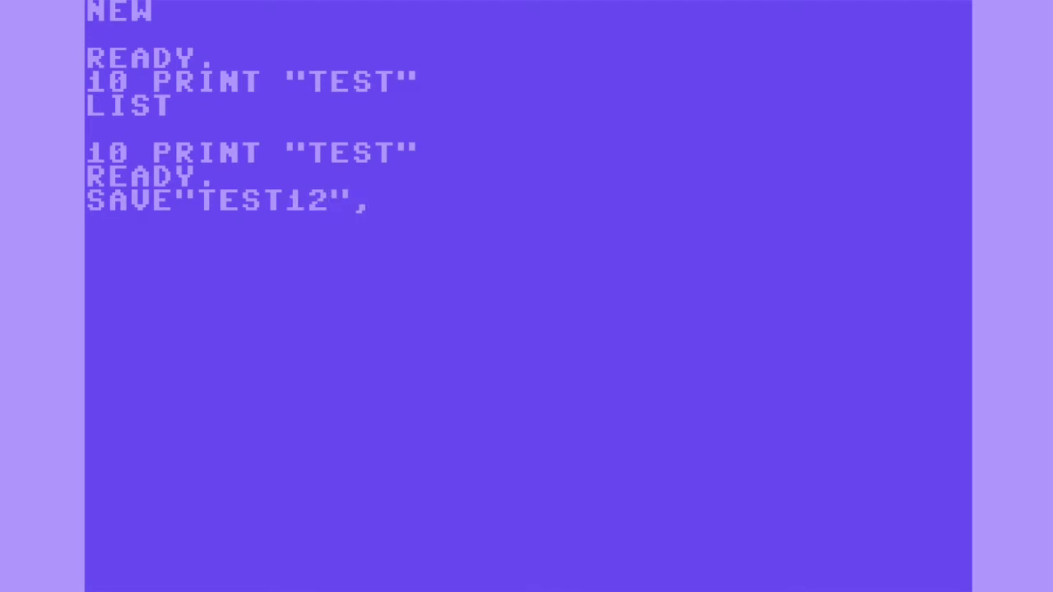
type("8")
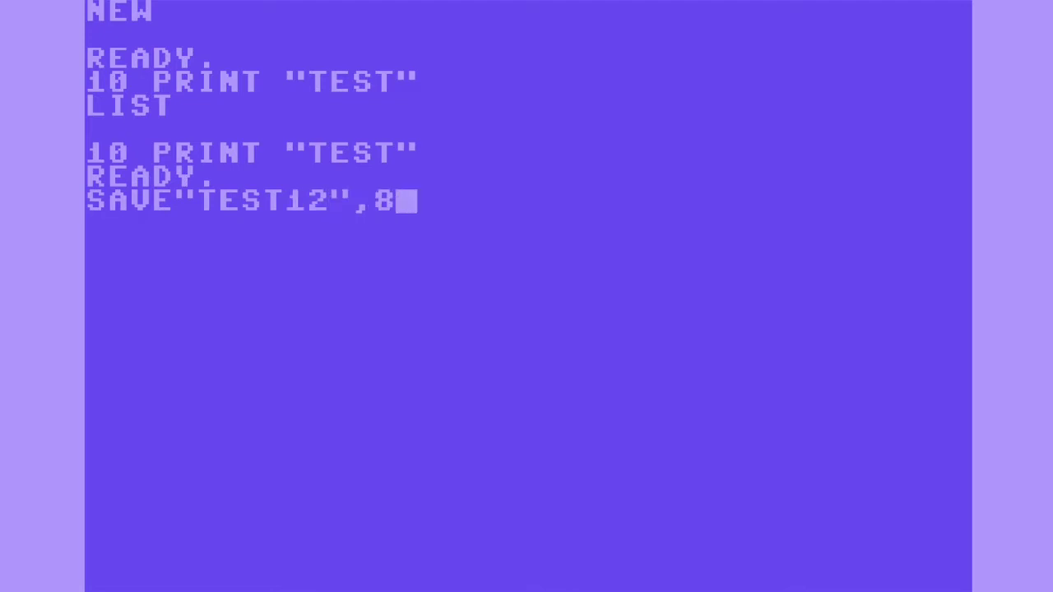
key("Return")
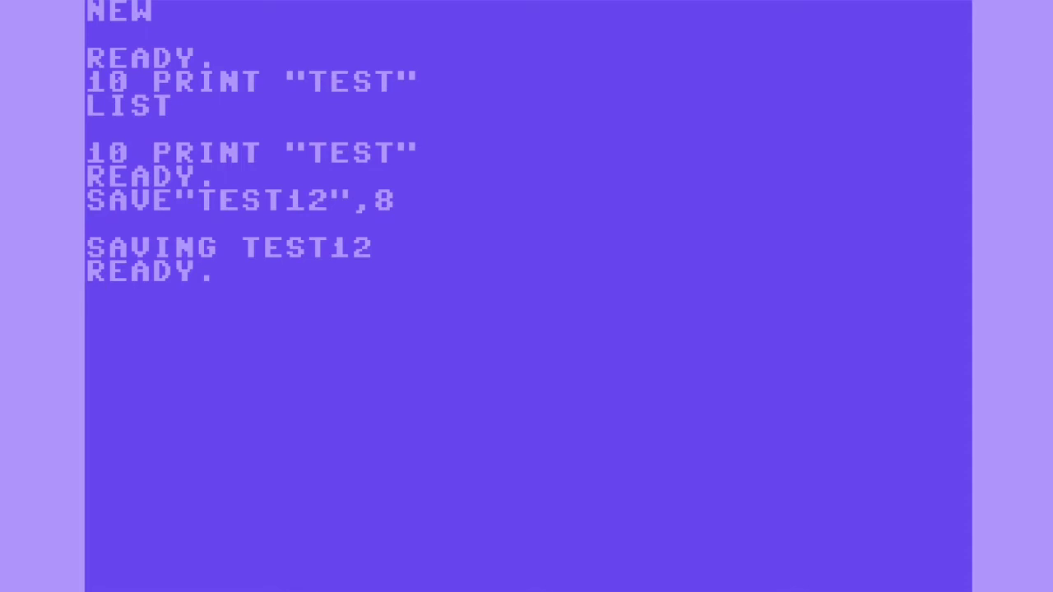
Clear memory, load and list drive 8's directory showing TEST12 with 658 blocks free, then run NEW
type("NEW")
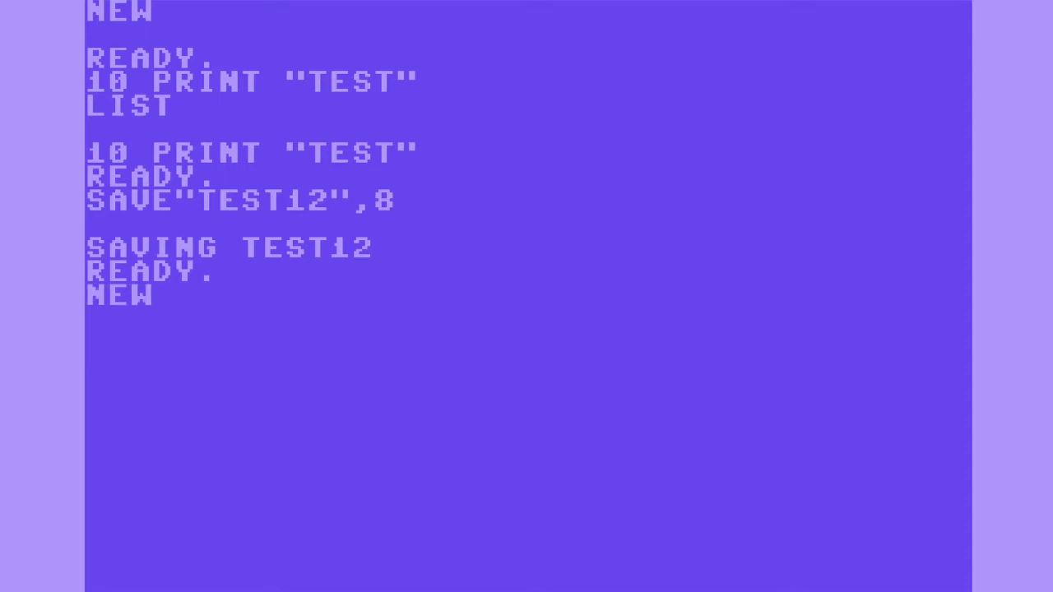
key("Return")
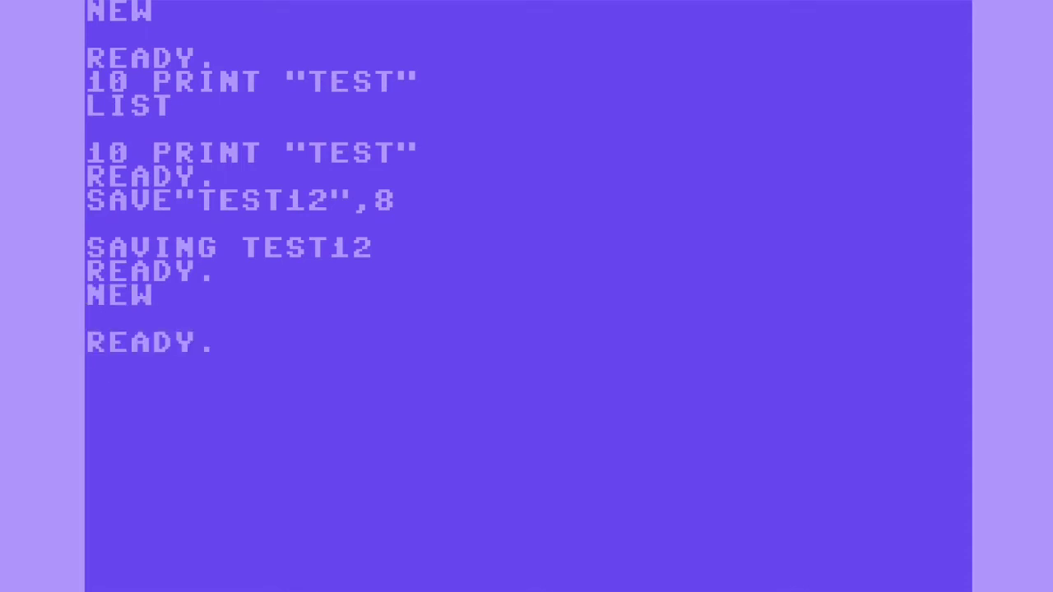
type("LO")
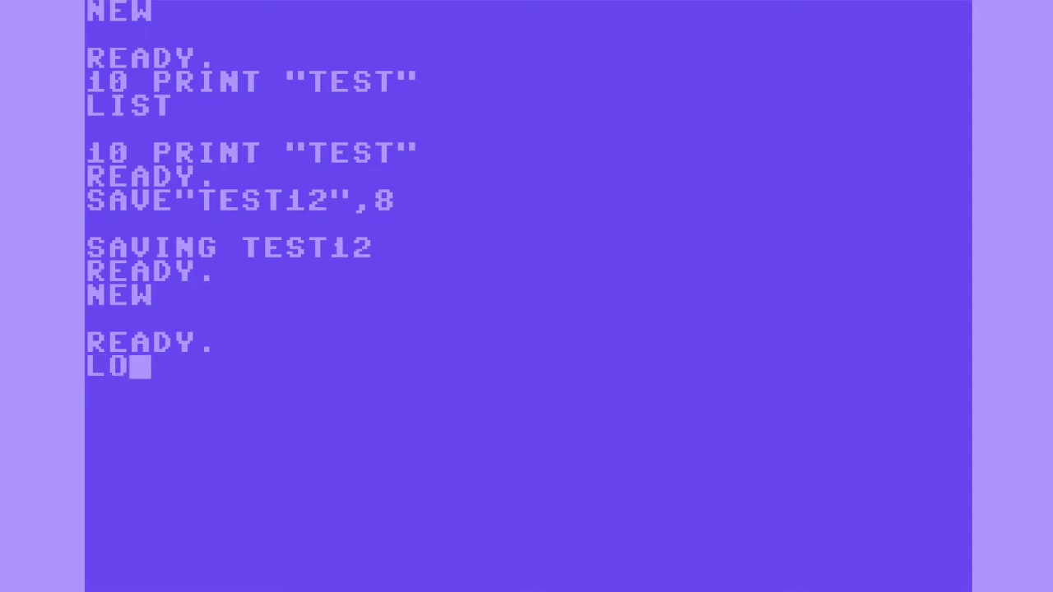
type("AD\"$\",")
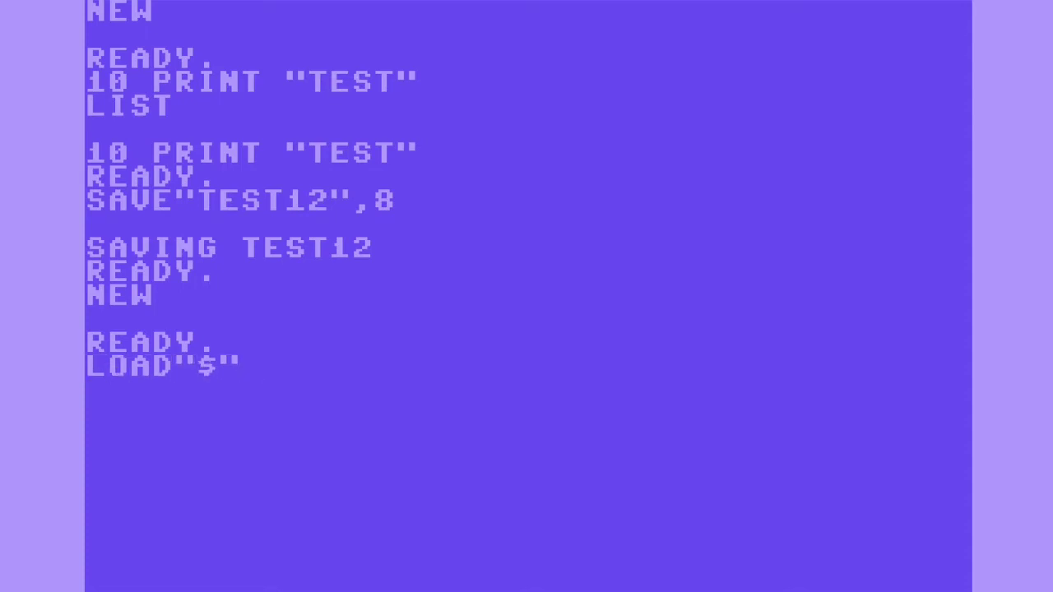
type("8")
key("Return")
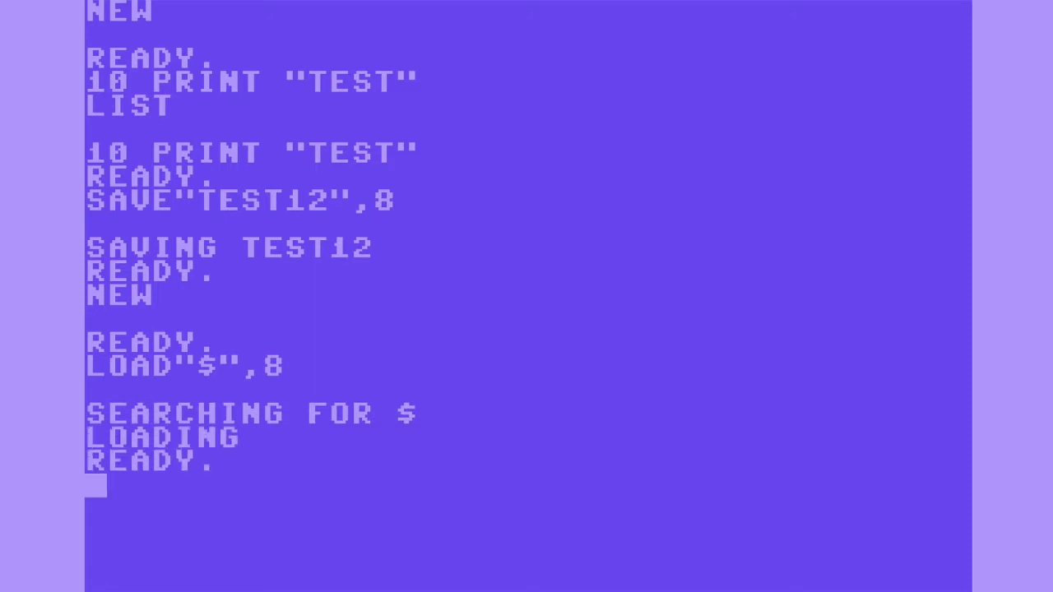
type("LIST")
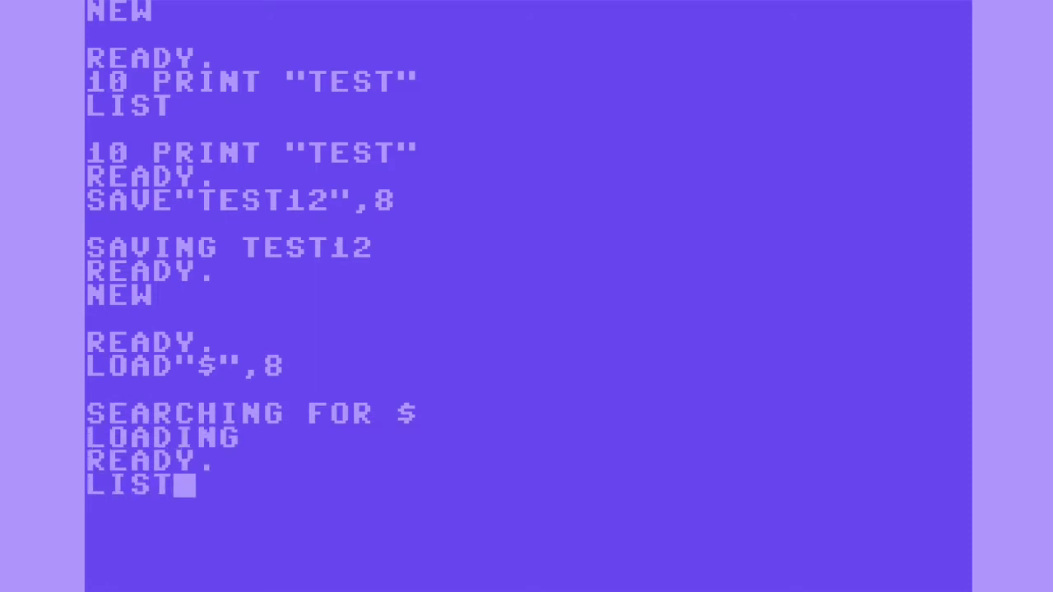
key("Return")
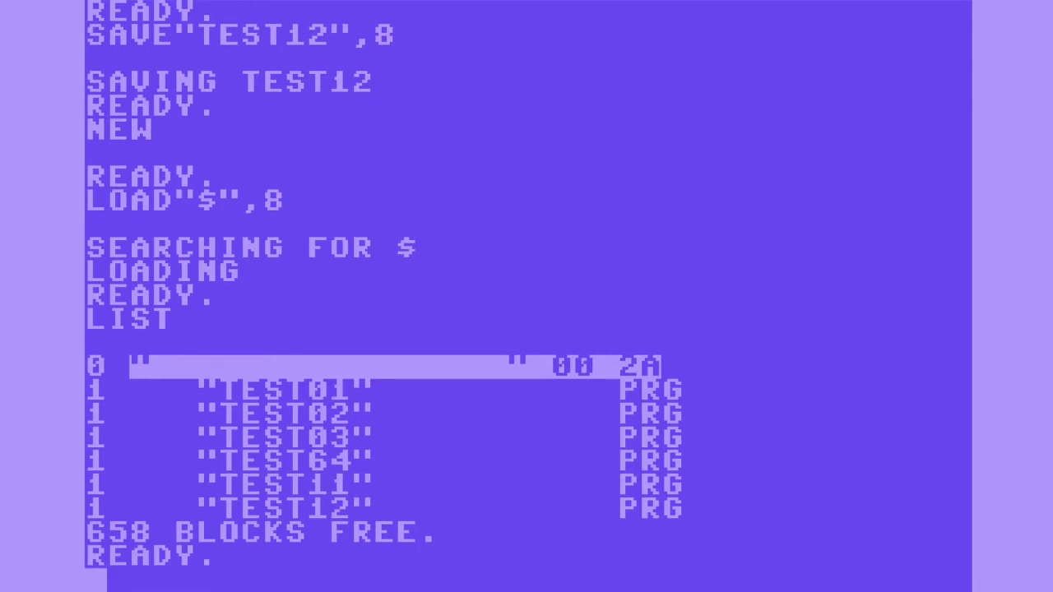
type("NEW")
key("Return")
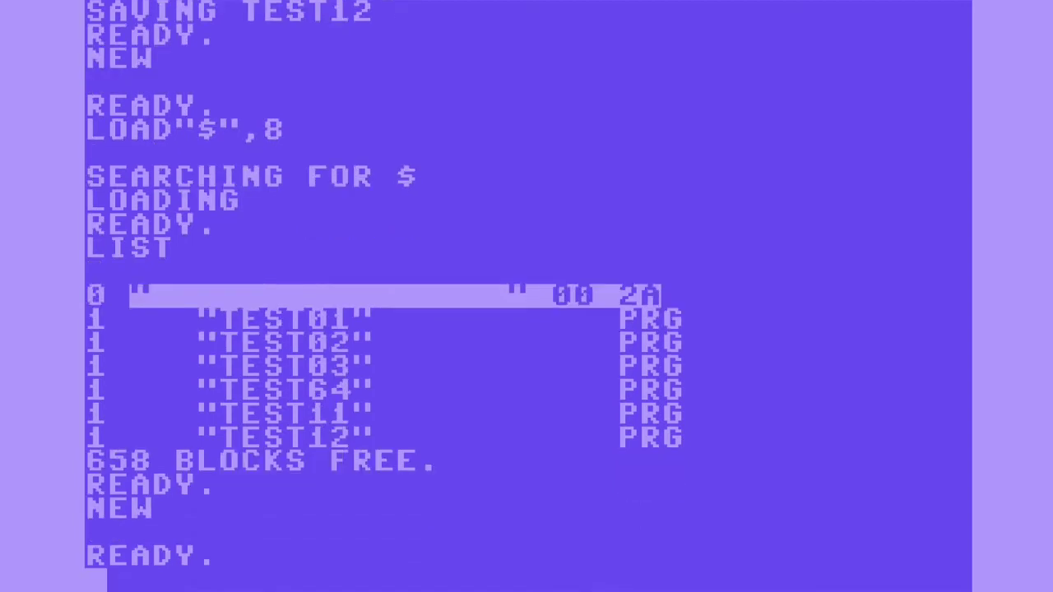
key("shift+Home")
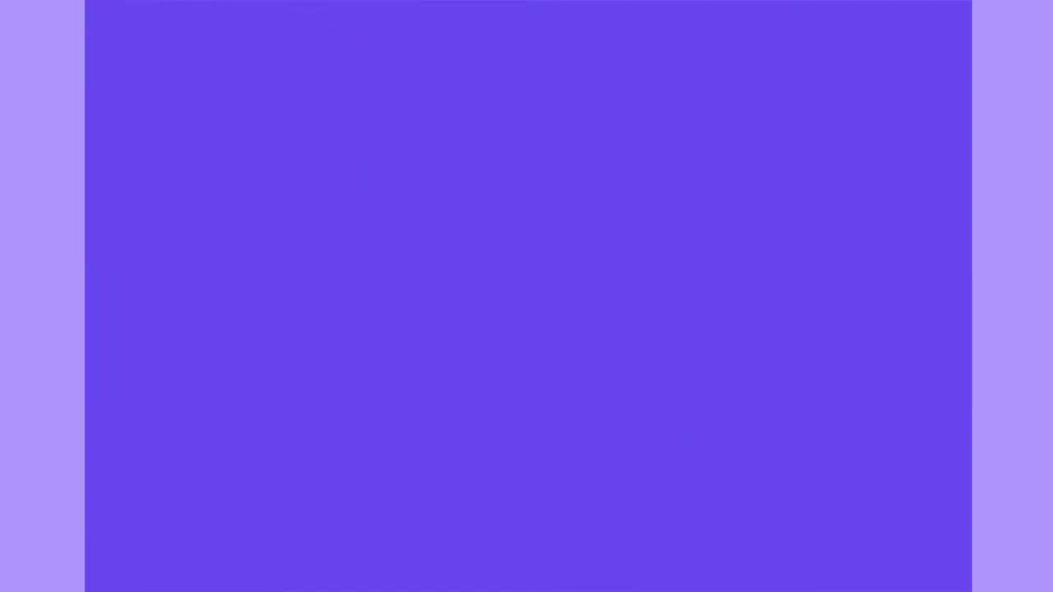
type("LOAD")
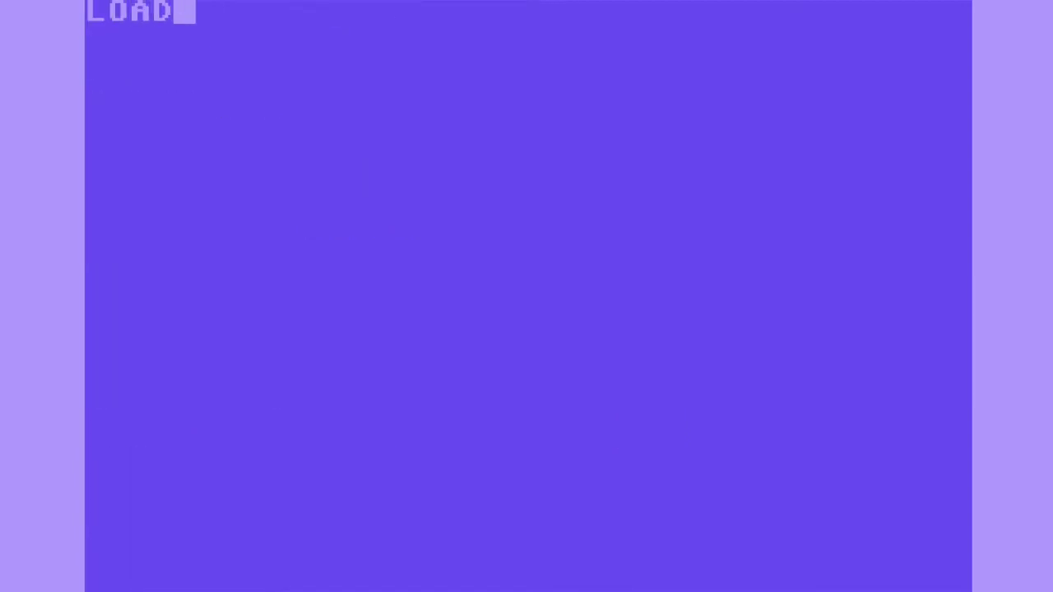
type(" A PROGRA")
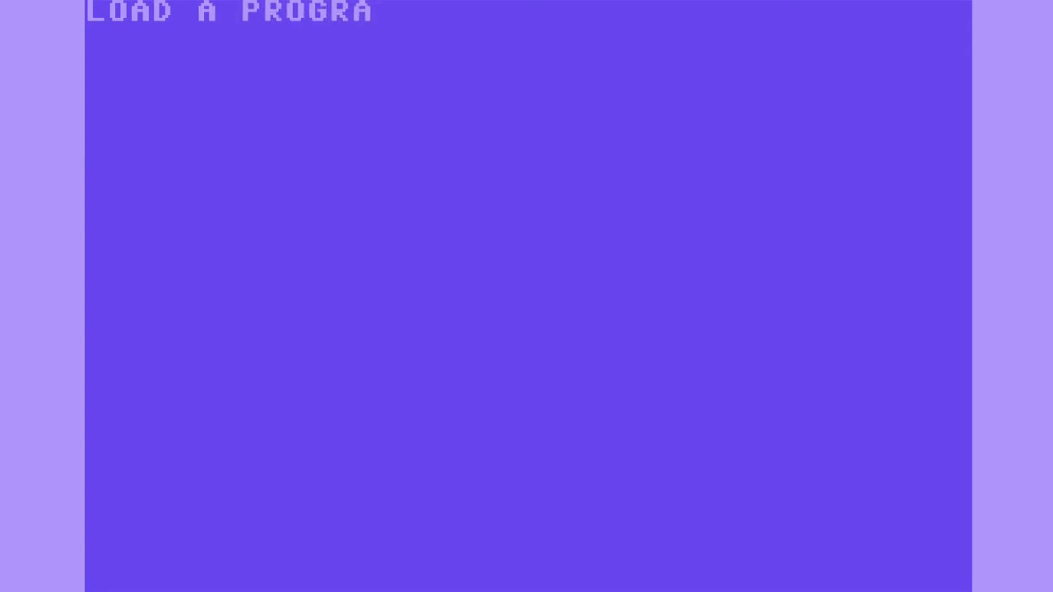
type("M FROM ")
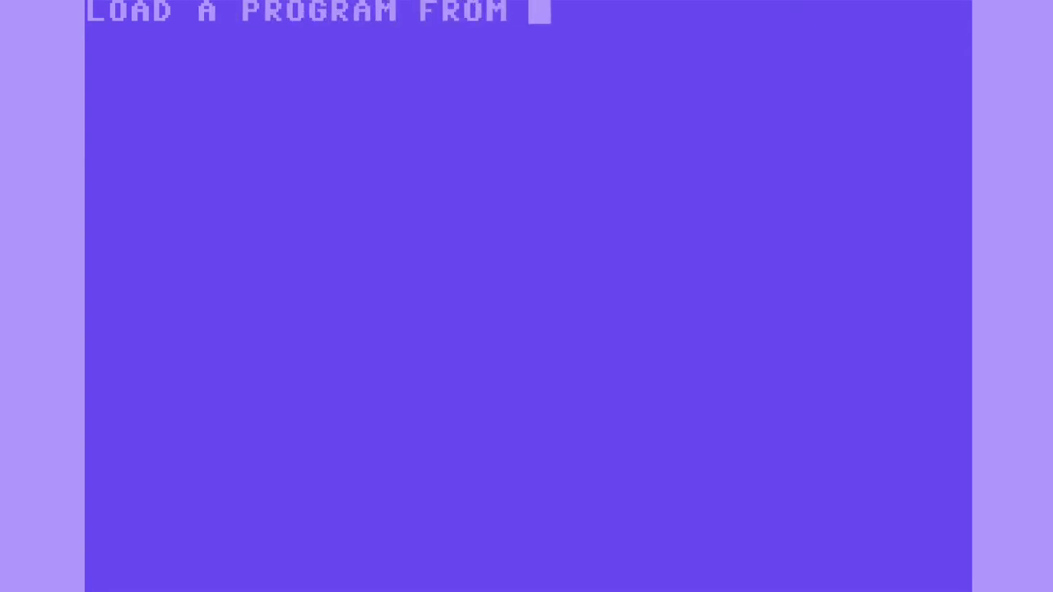
type("DISK")
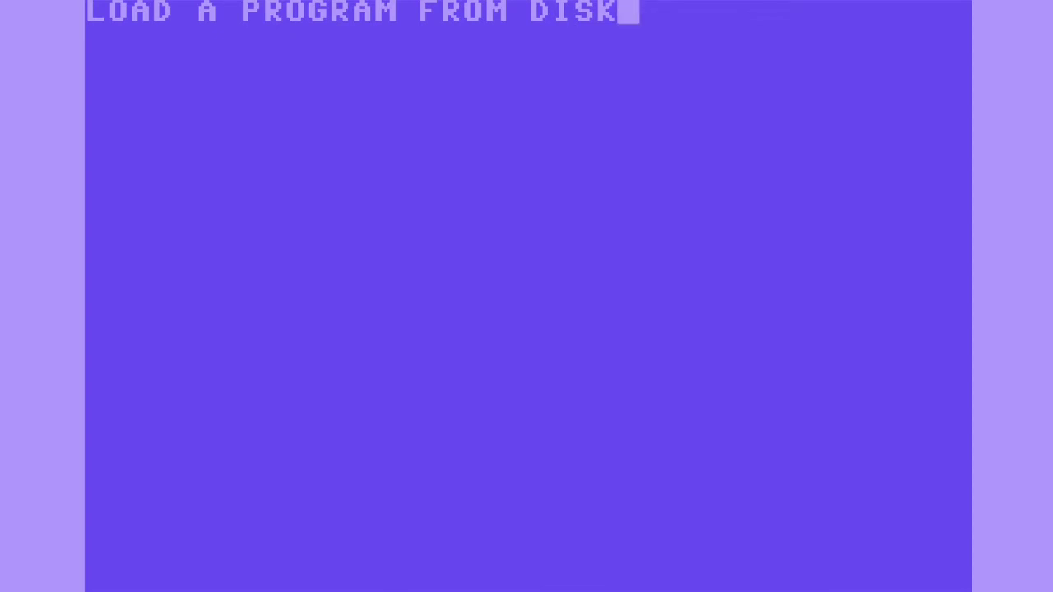
key("shift+Home")
type("LOAD")
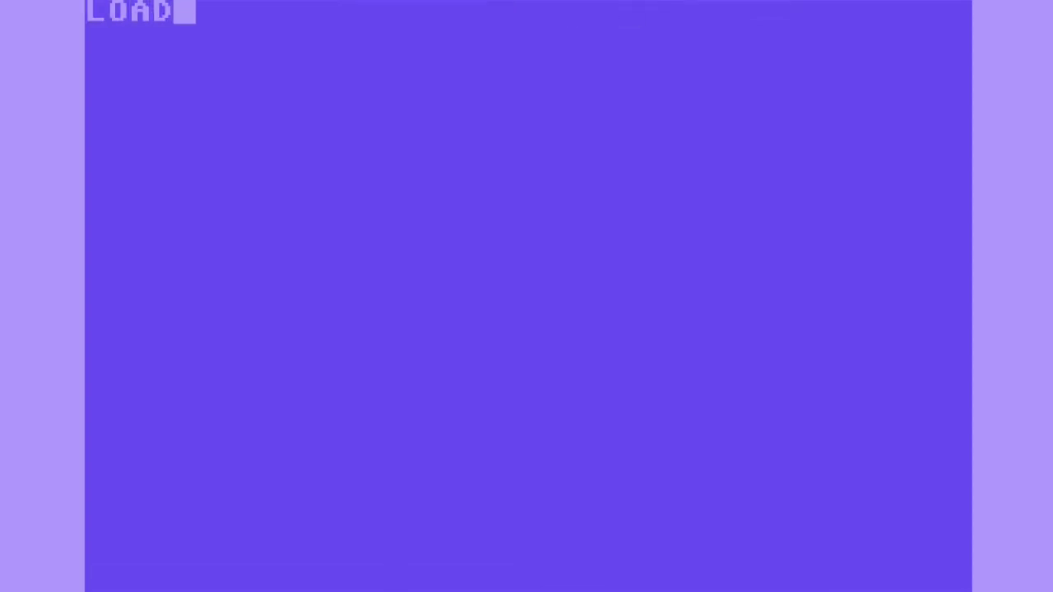
type("\"$\"")
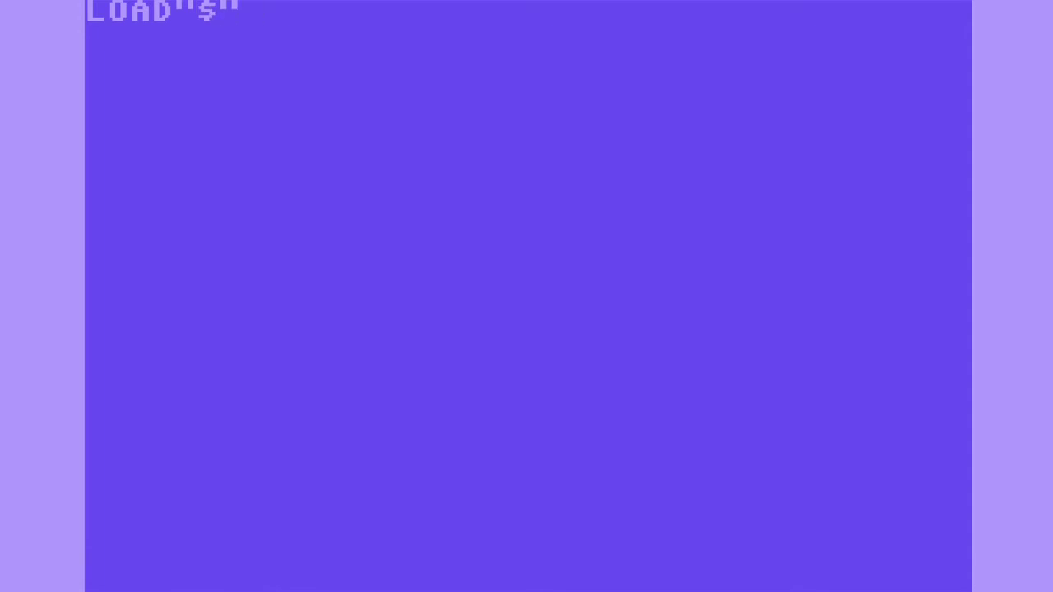
type(",8")
List drive 8's directory with six PRG files and 658 blocks free, then run NEW
key("Return")
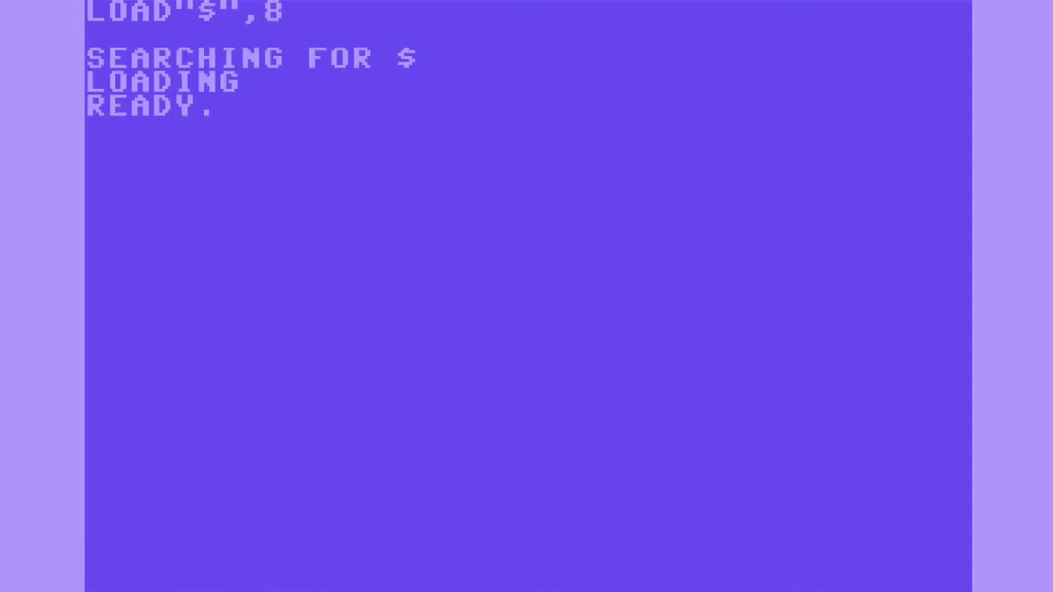
type("LIS")
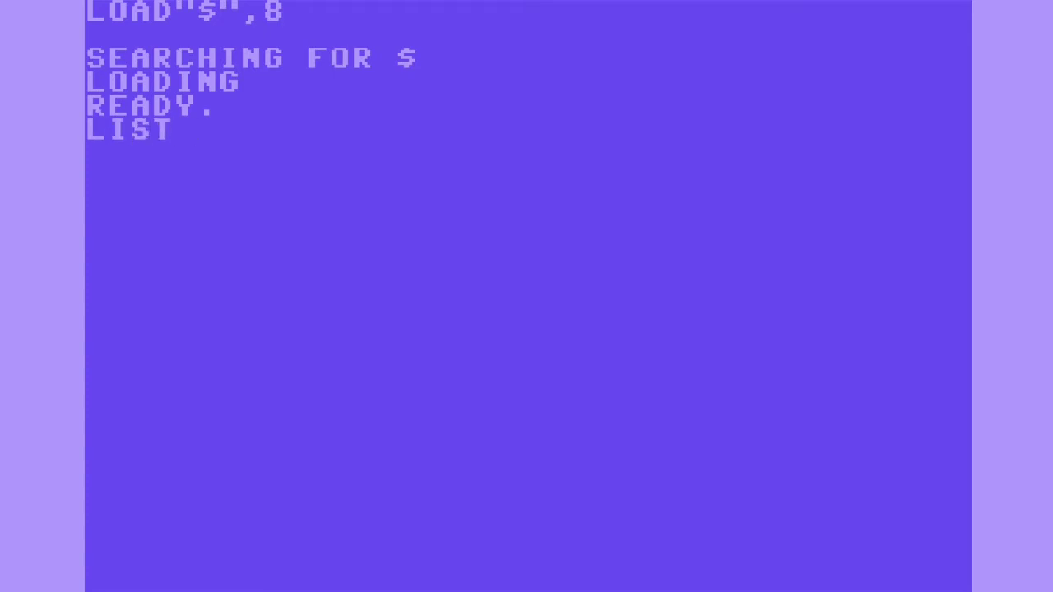
type("T")
key("Return")
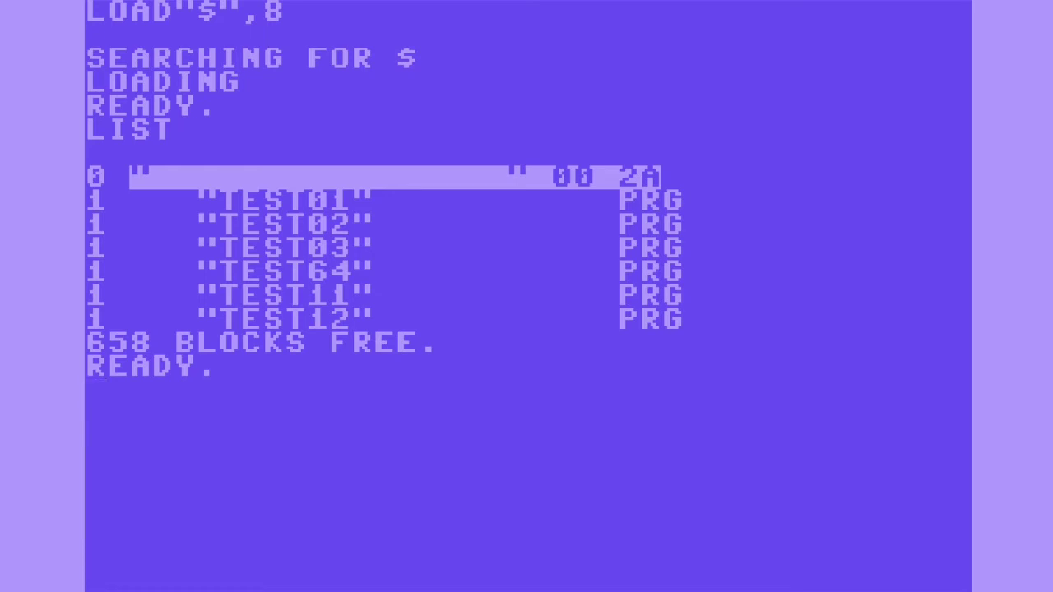
type("NEW")
key("Return")
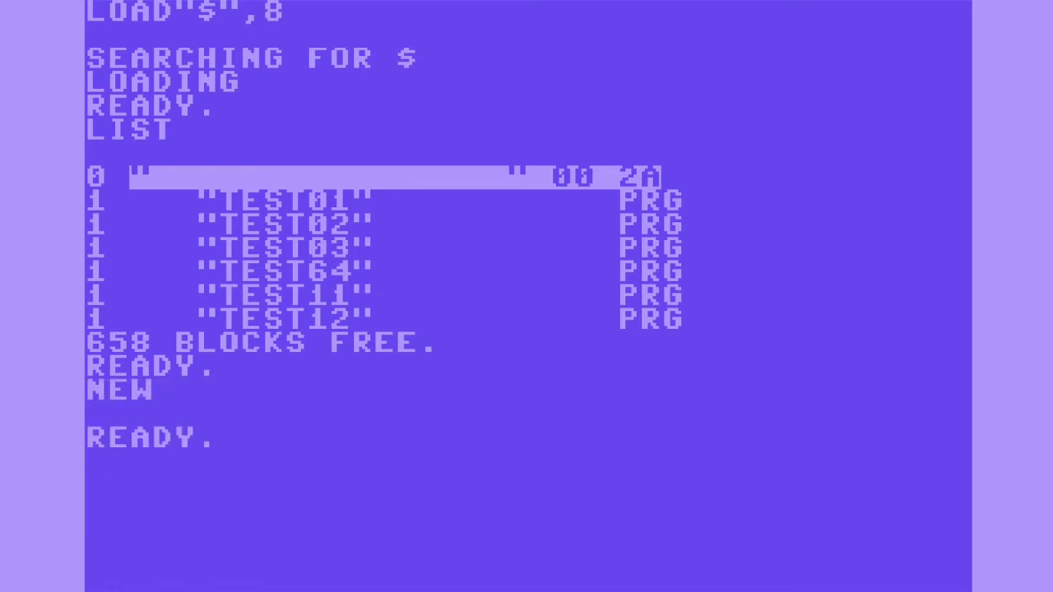
Load TEST12 from drive 8, list its line 10 PRINT "TEST", then run NEW
type("L")
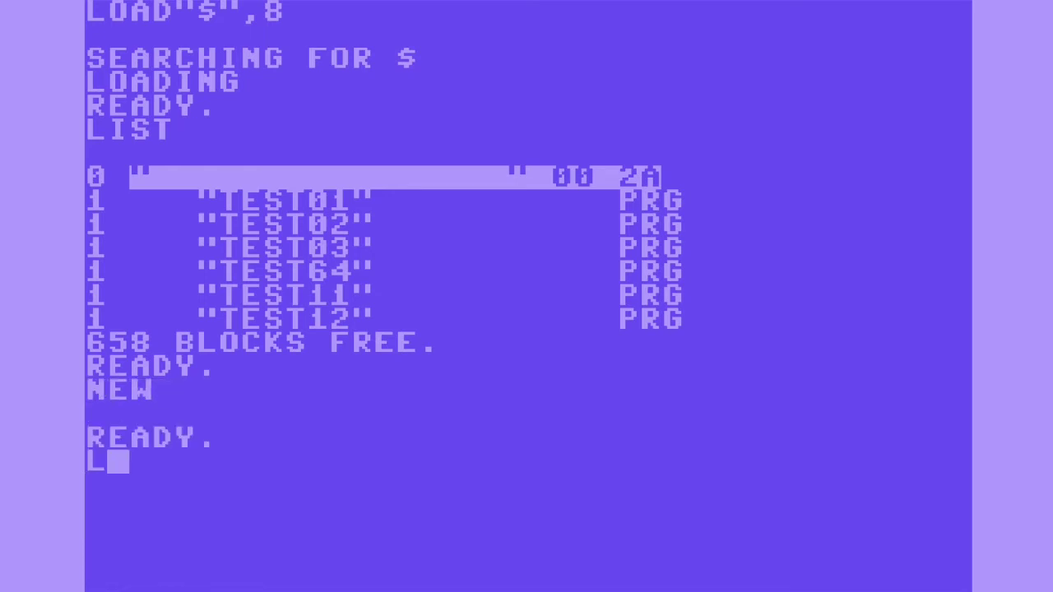
type("OAD")
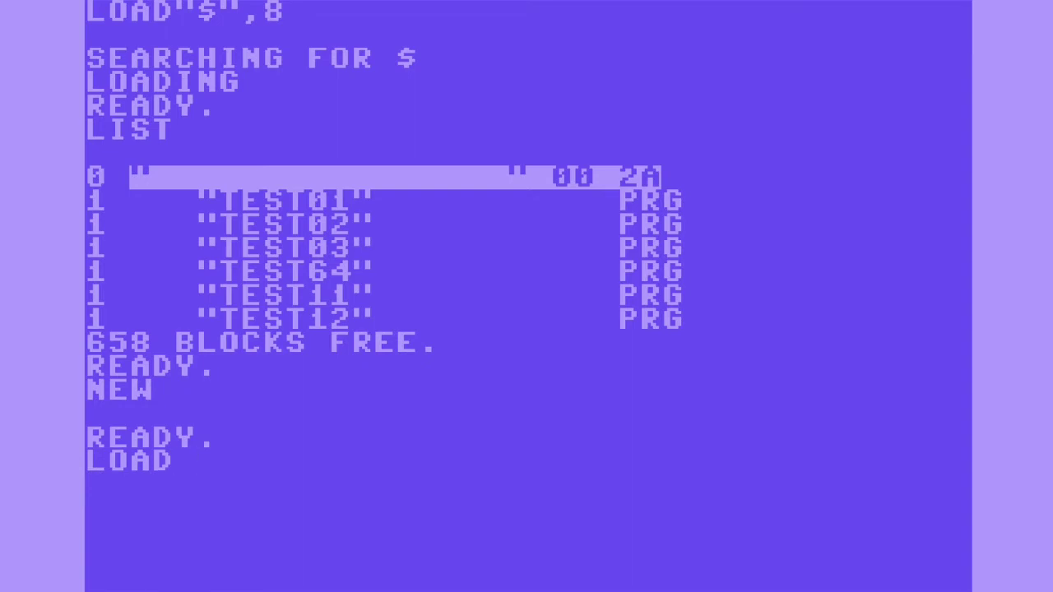
type("\"TEST")
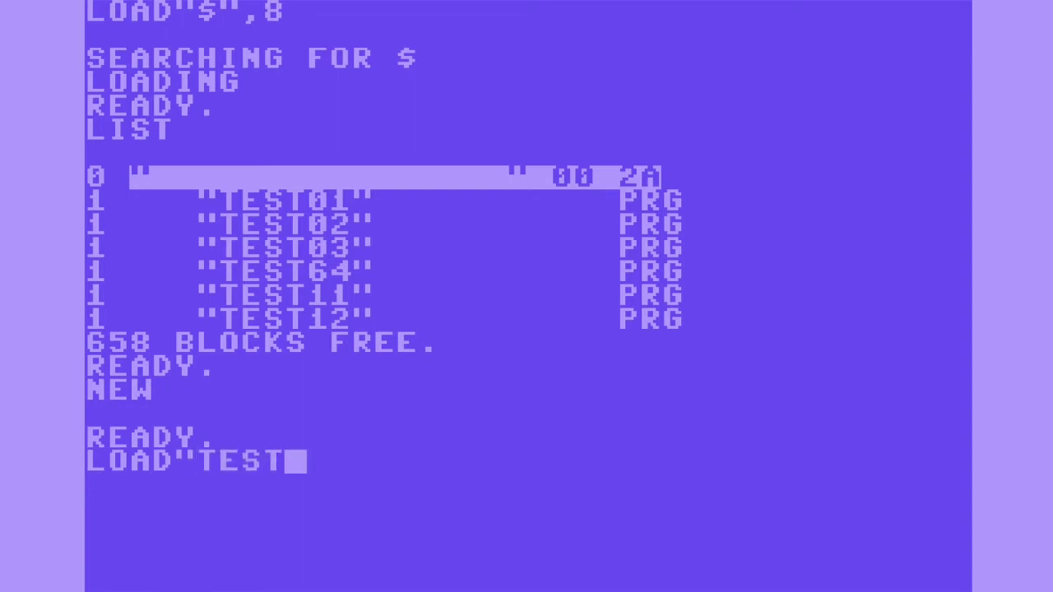
type("12\"")
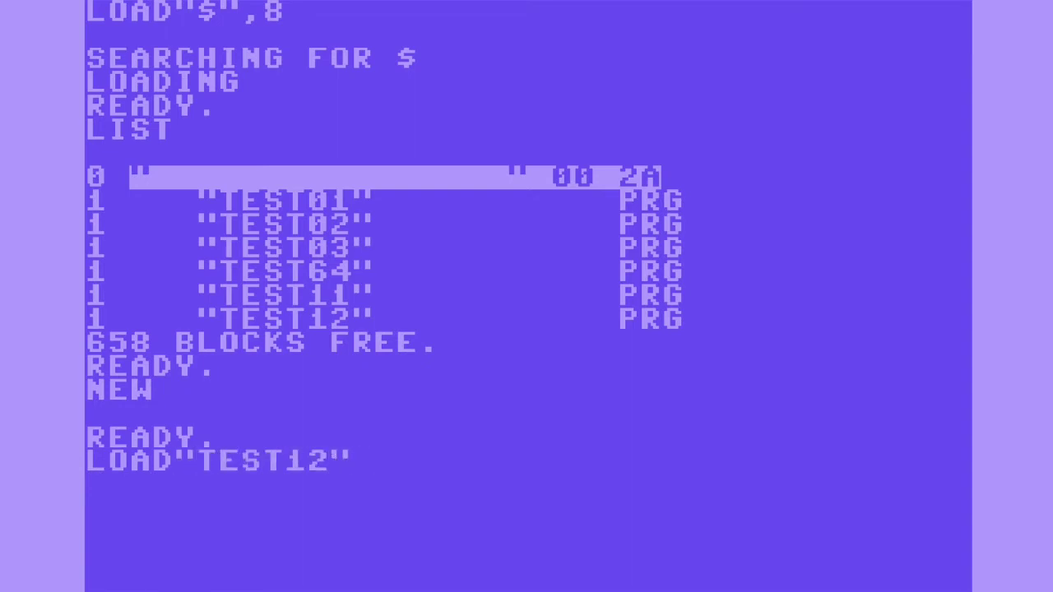
type(",8")
key("Return")
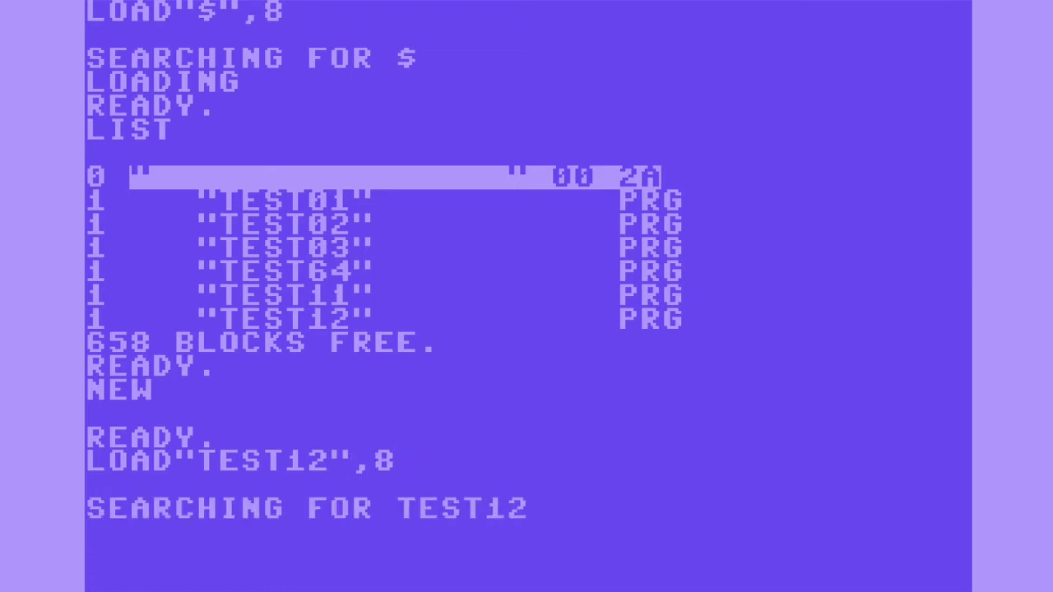
type("LIS")
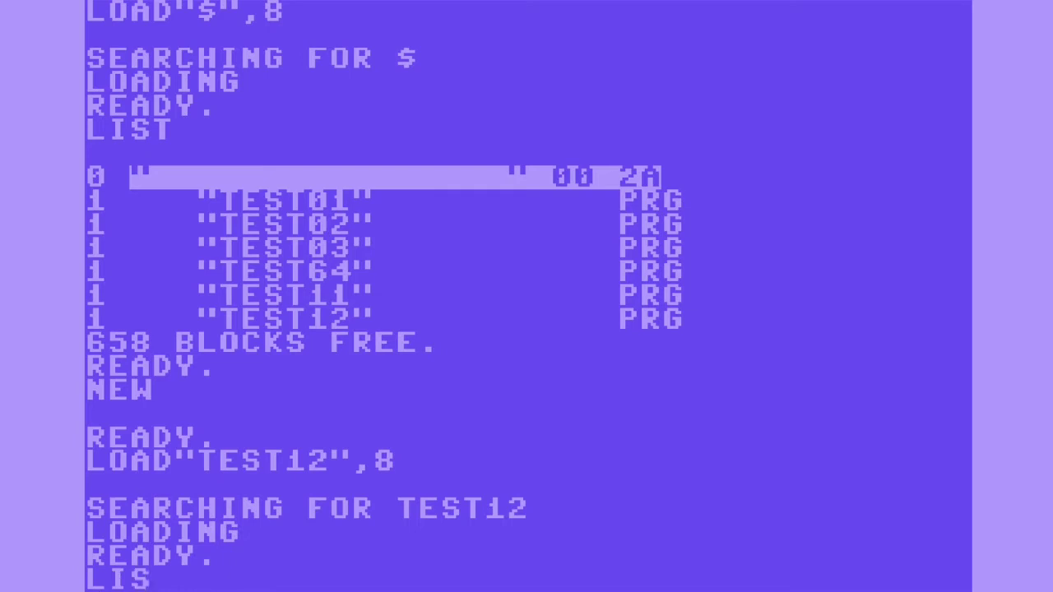
type("T")
key("Return")
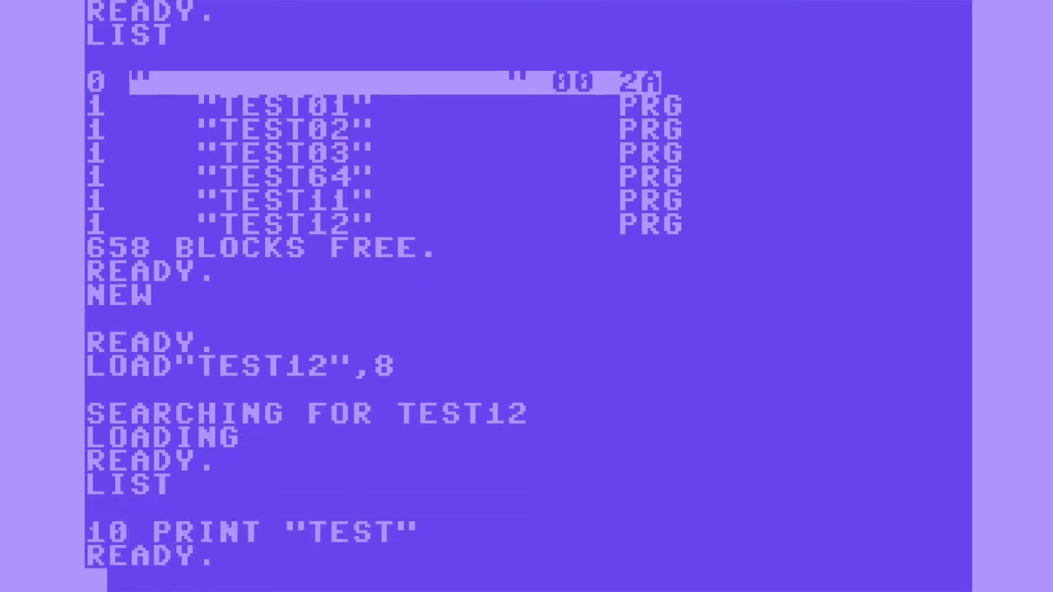
type("NEW")
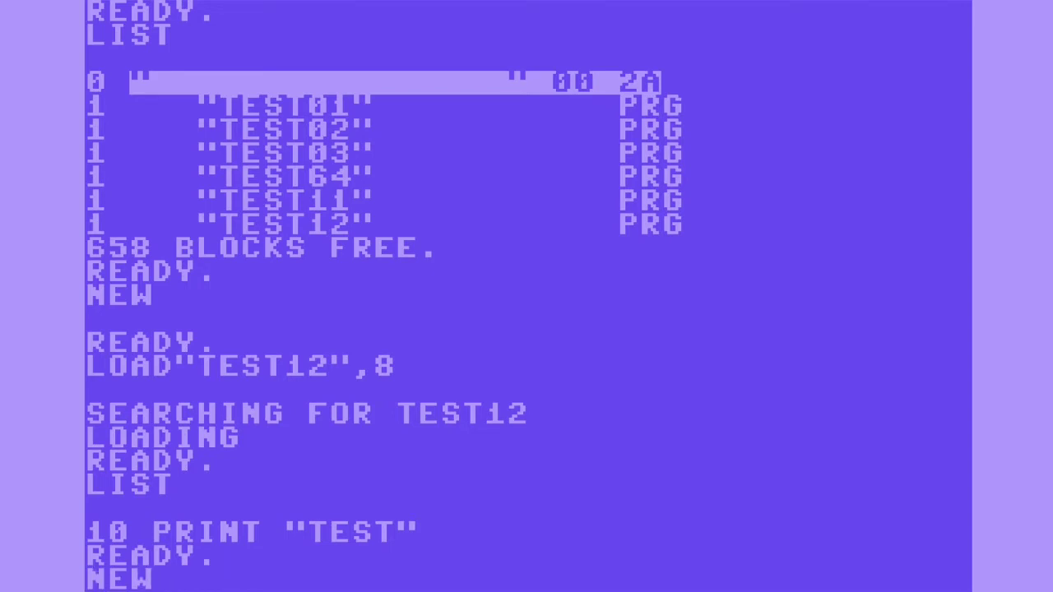
key("Return")
Write the heading DELETE A FILE ON THE DISK on a cleared screen, then wipe it away
key("shift+Home")
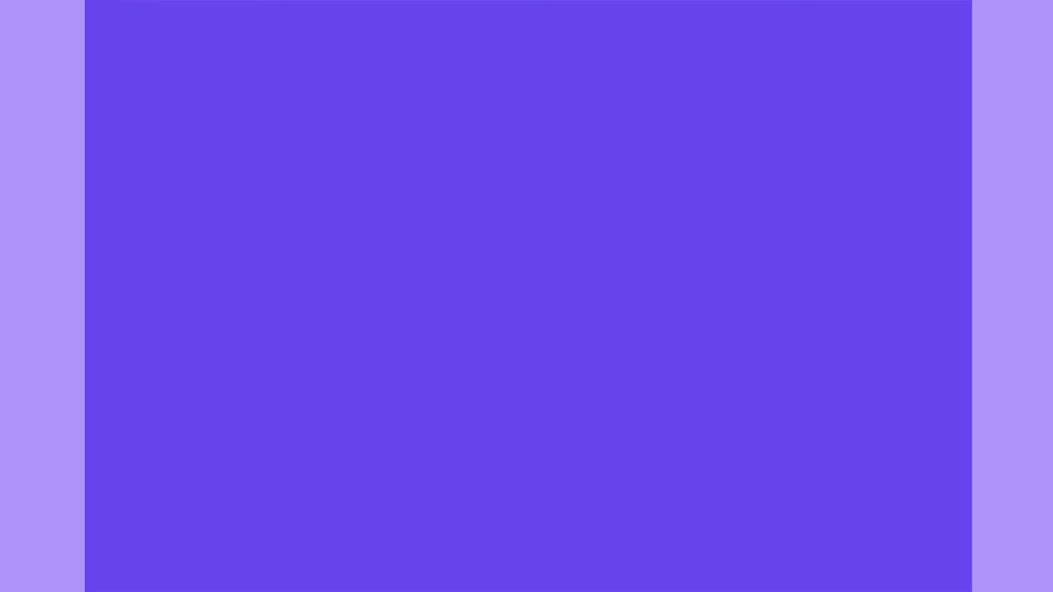
type("DELETE ")
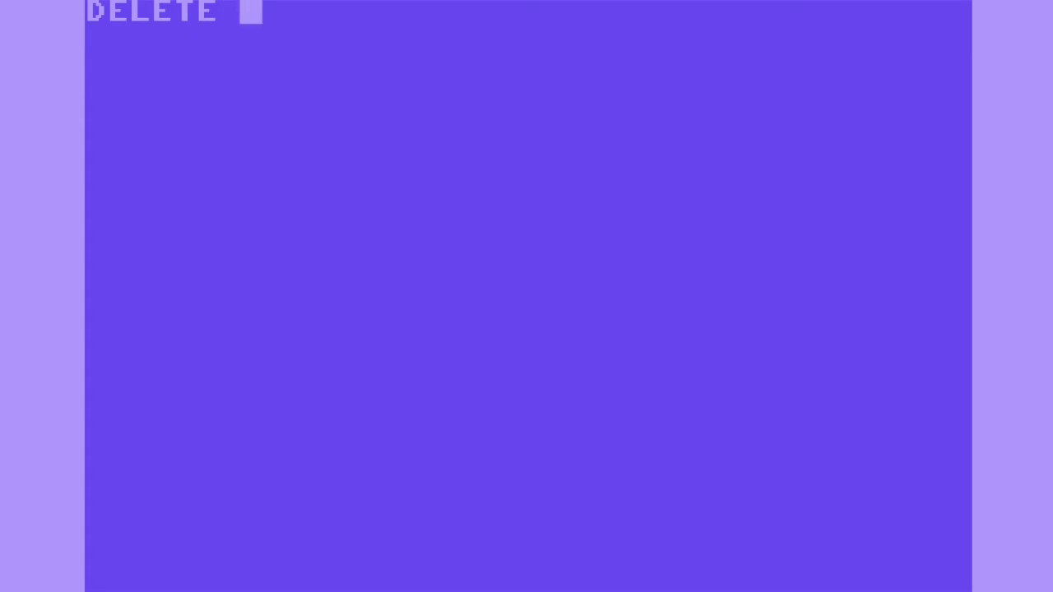
type("A FILE ")
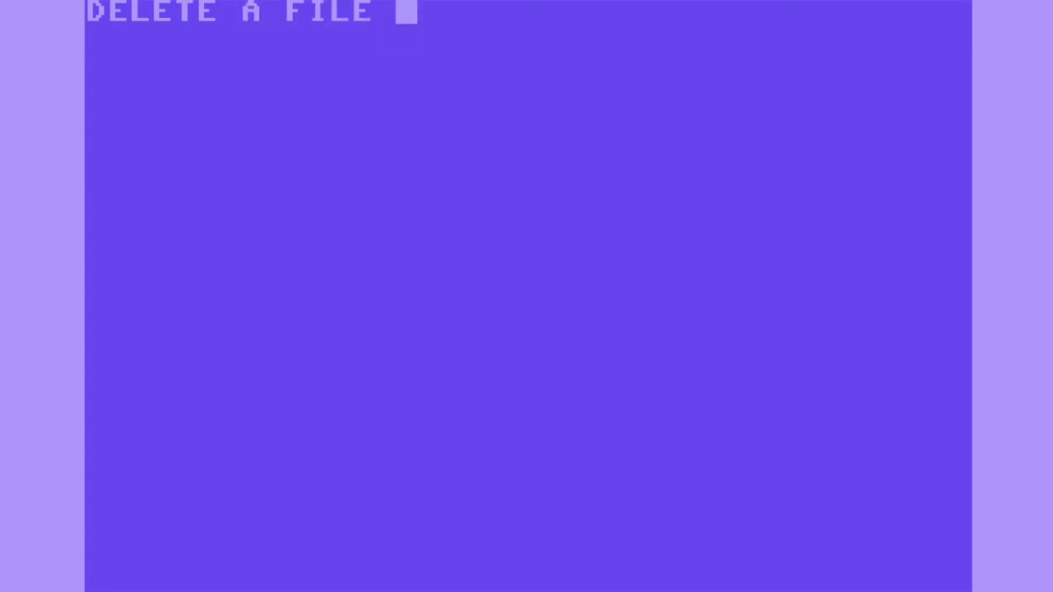
type("ON THE DISK")
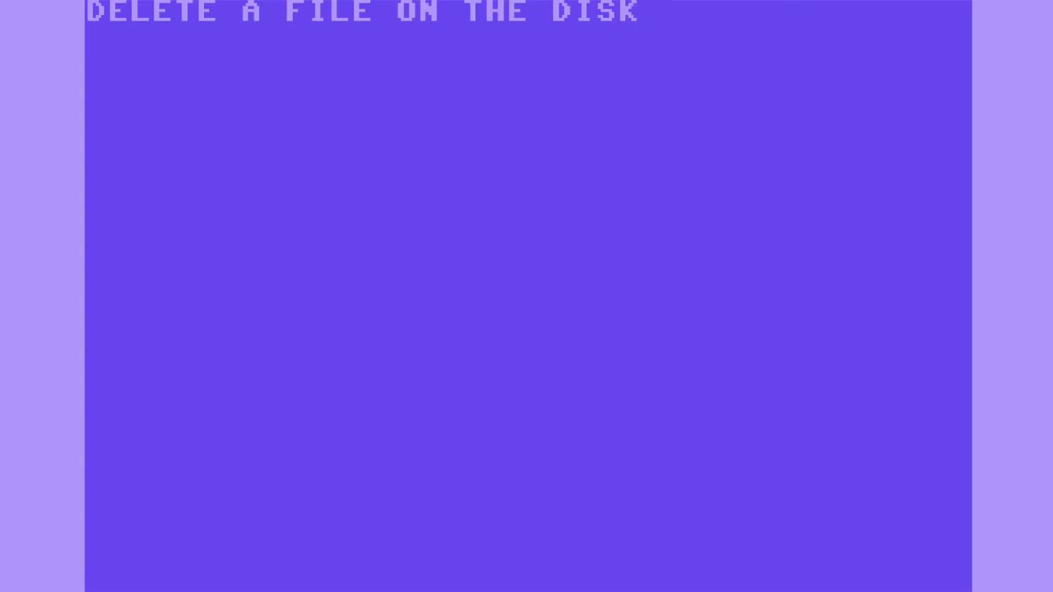
key("shift+Home")
type("LOAD")
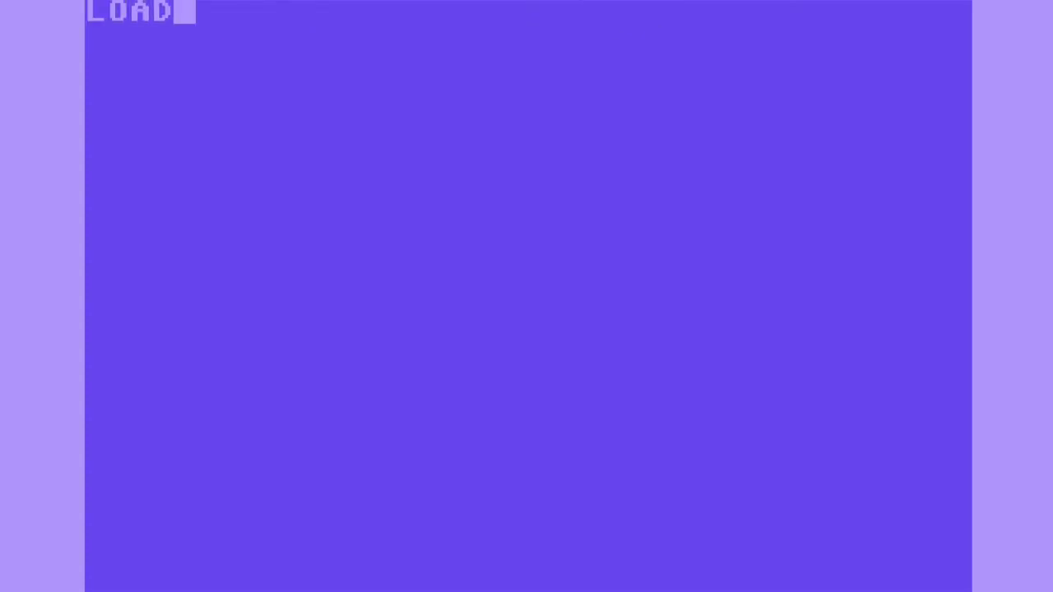
type("\"$\",8")
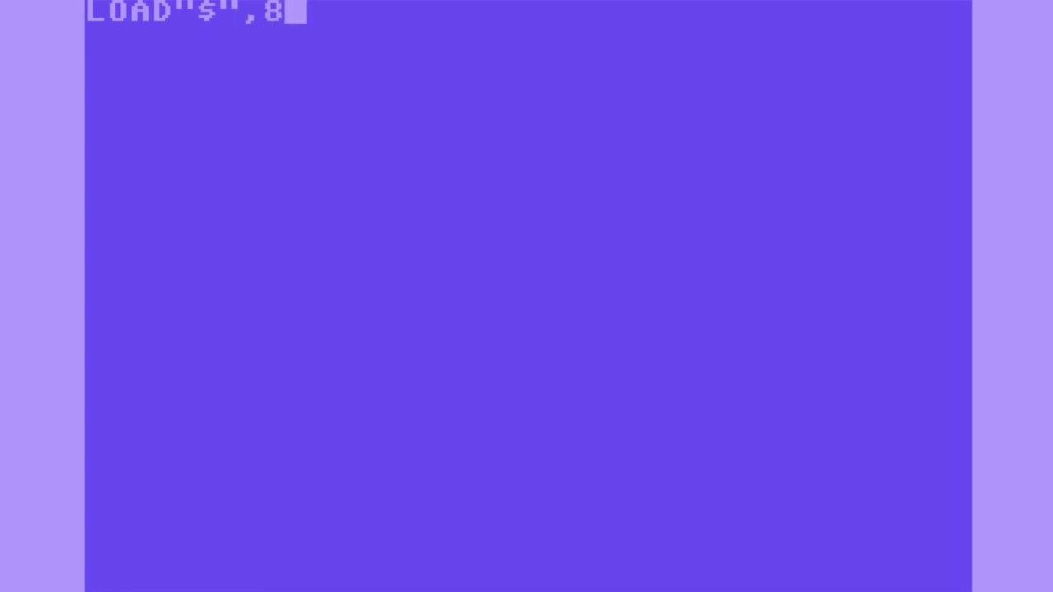
Load and list drive 8's directory, showing TEST12 among six files with 658 blocks free
key("Return")
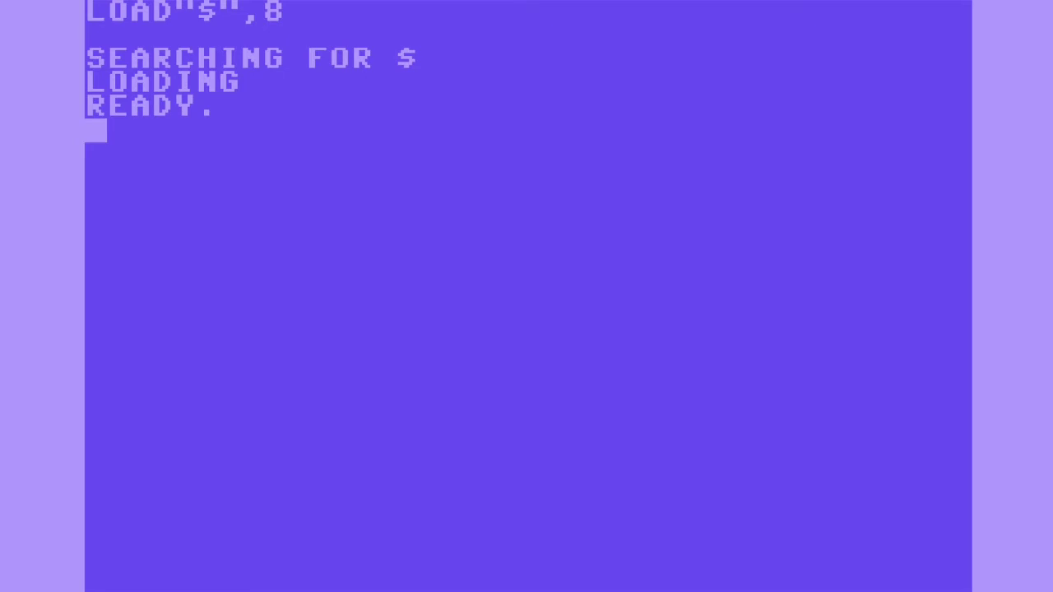
type("LIST")
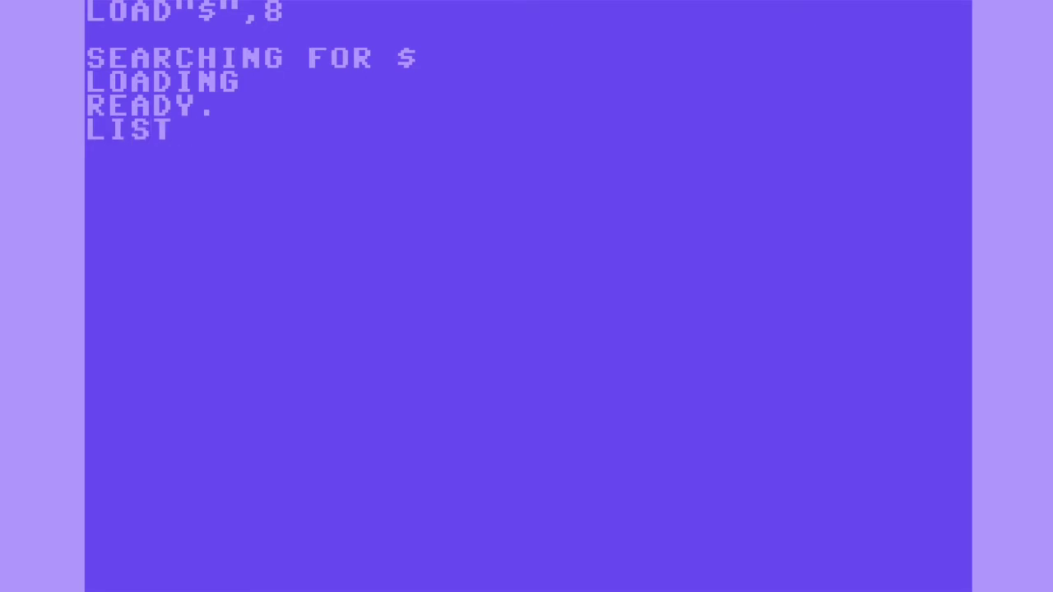
key("Return")
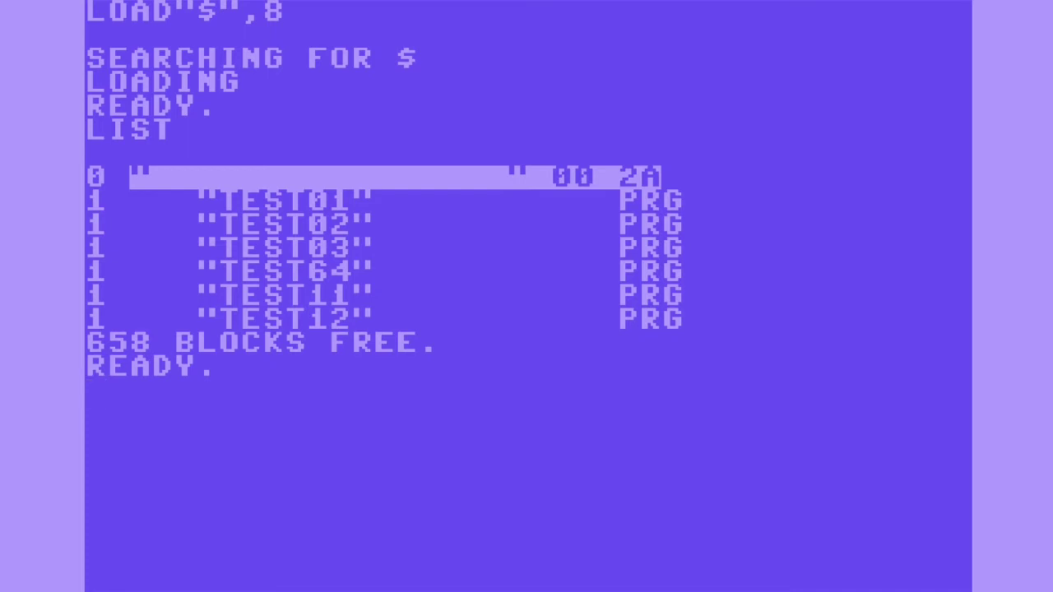
type("OPEN")
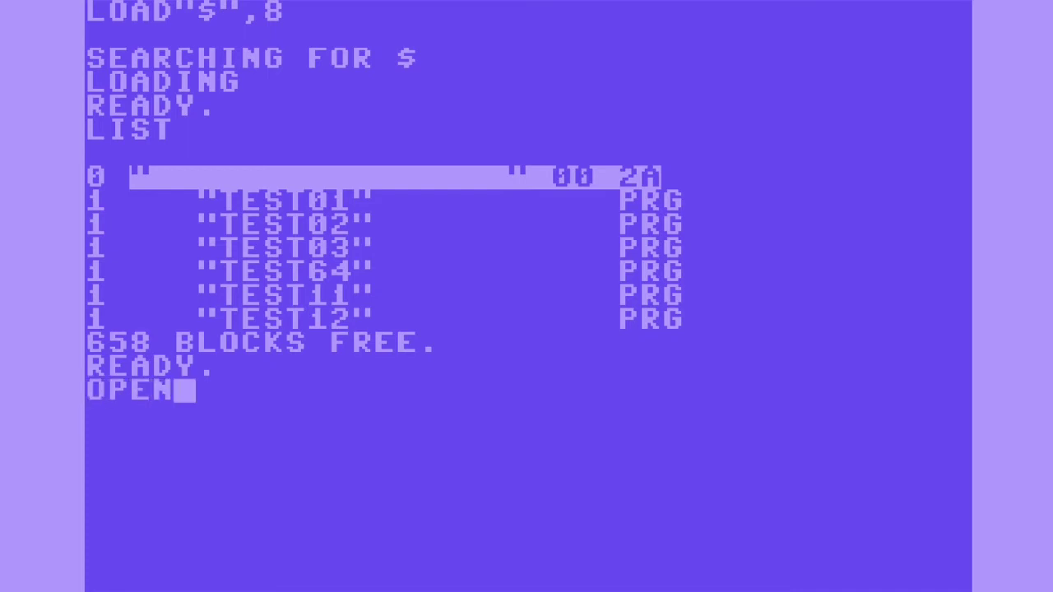
type(" 1,")
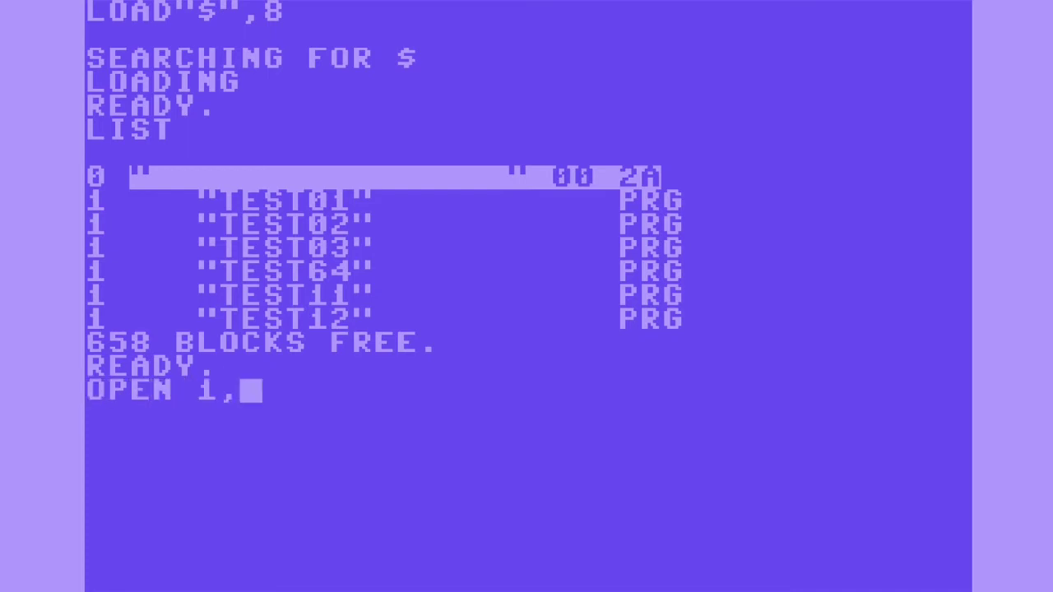
type("8,15,")
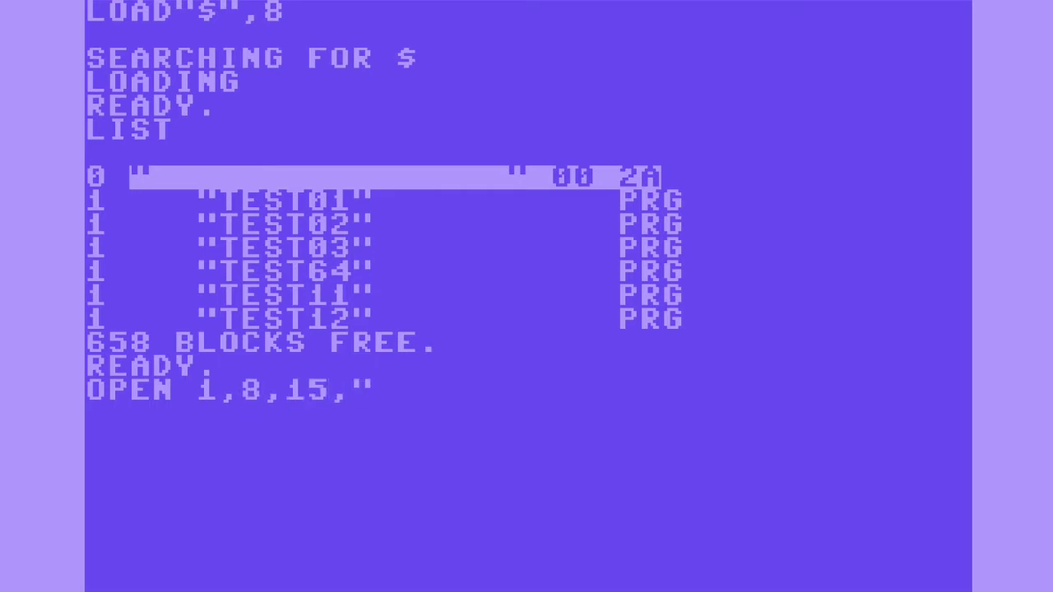
Run OPEN 1,8,15,"S:TEST12":CLOSE1 to scratch TEST12 from drive 8
type(":")
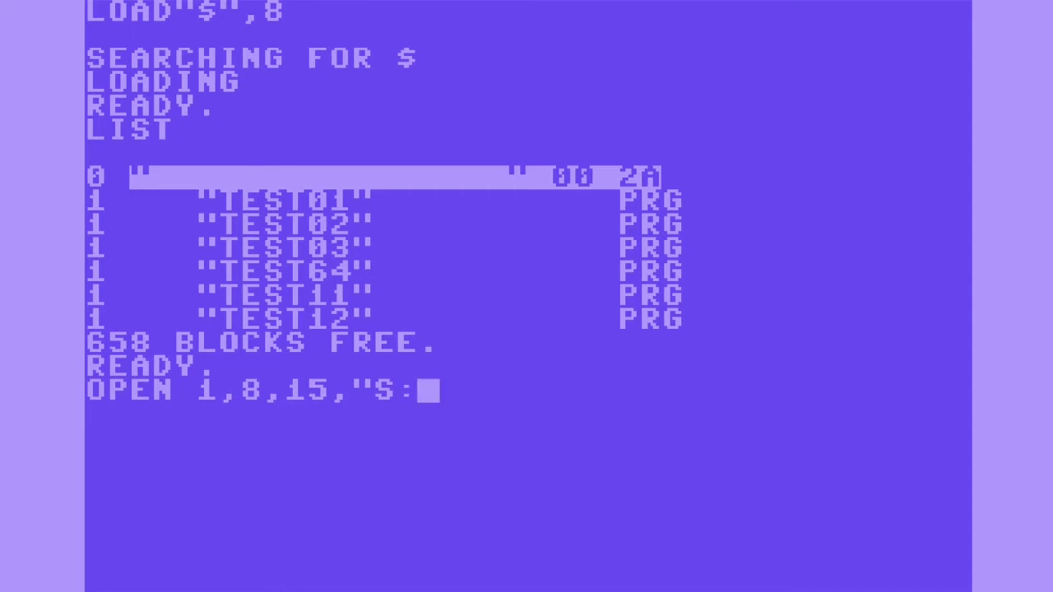
type("TEST1")
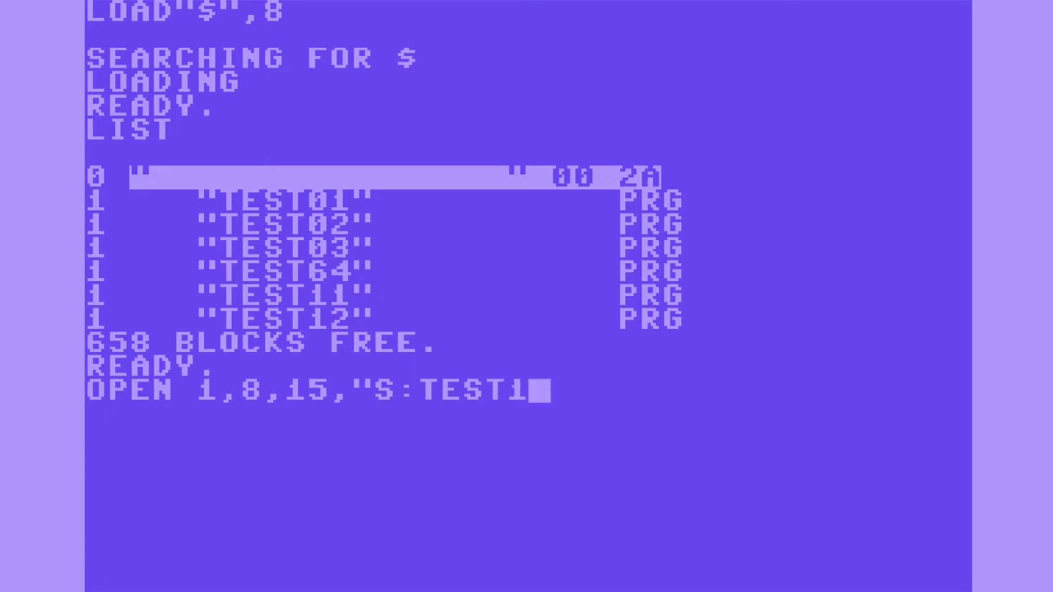
type("2\":")
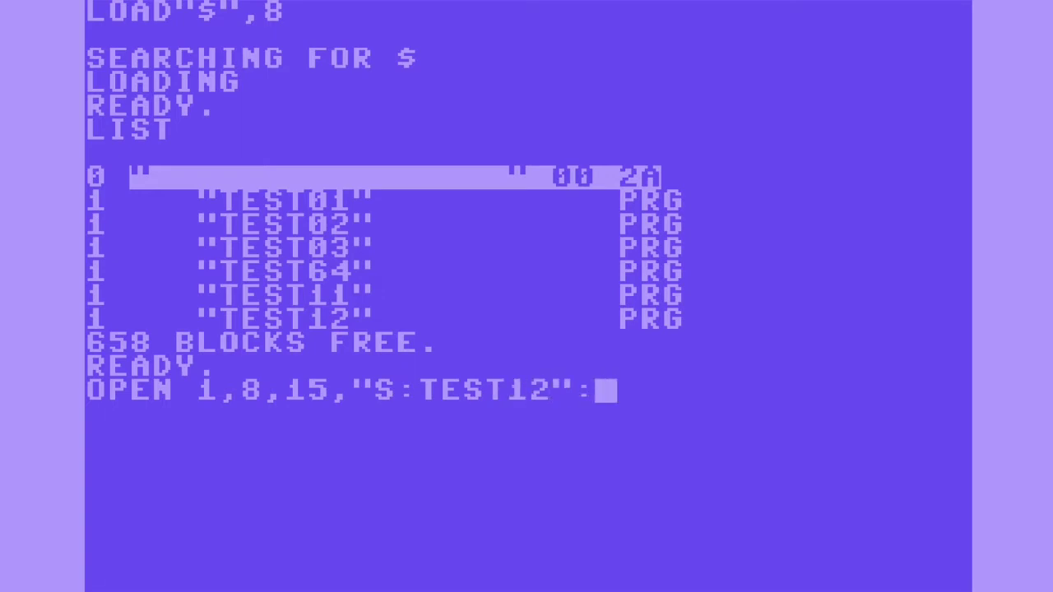
type("CLO")
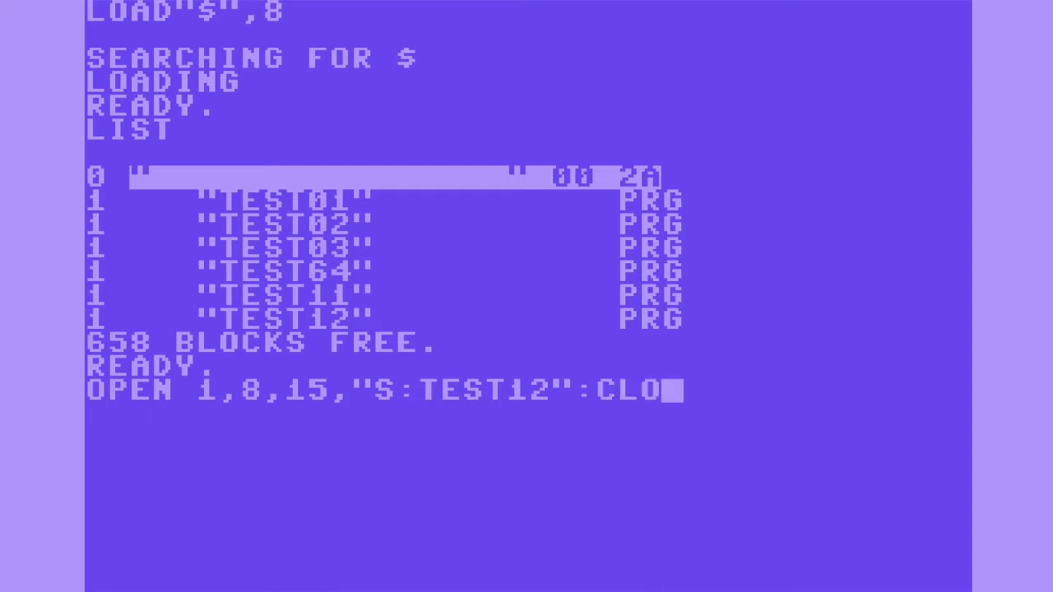
type("SE1")
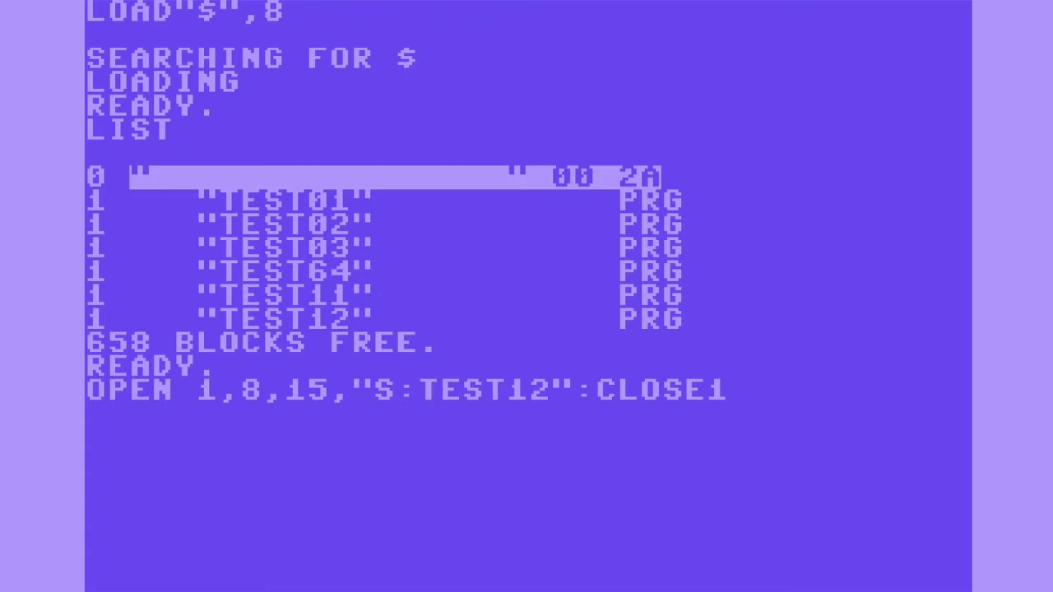
key("Return")
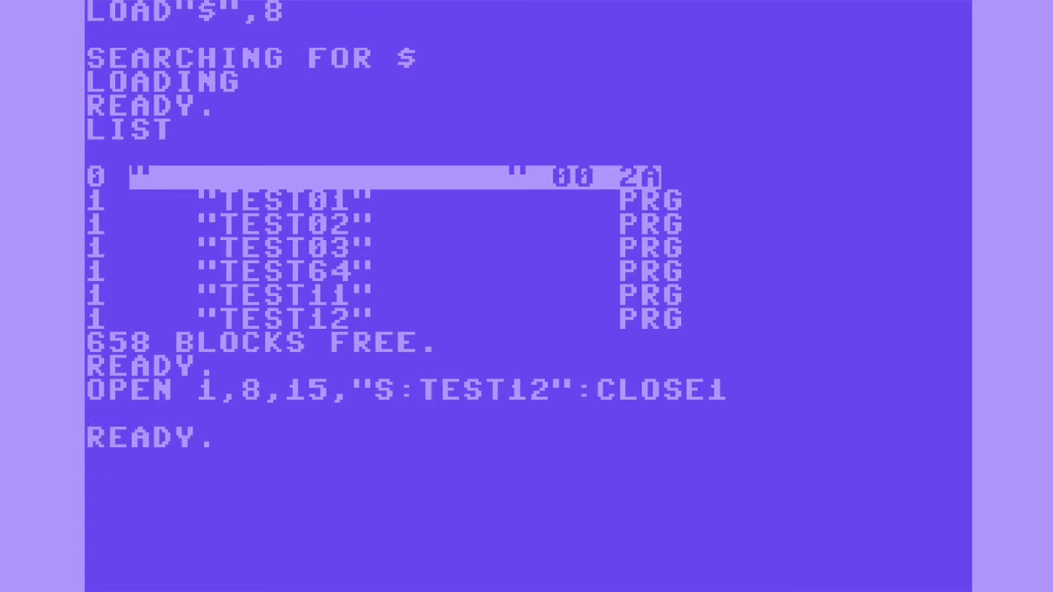
Run NEW, then reload and list the directory: five PRG files, no TEST12, 659 blocks free
type("NEW")
key("Return")
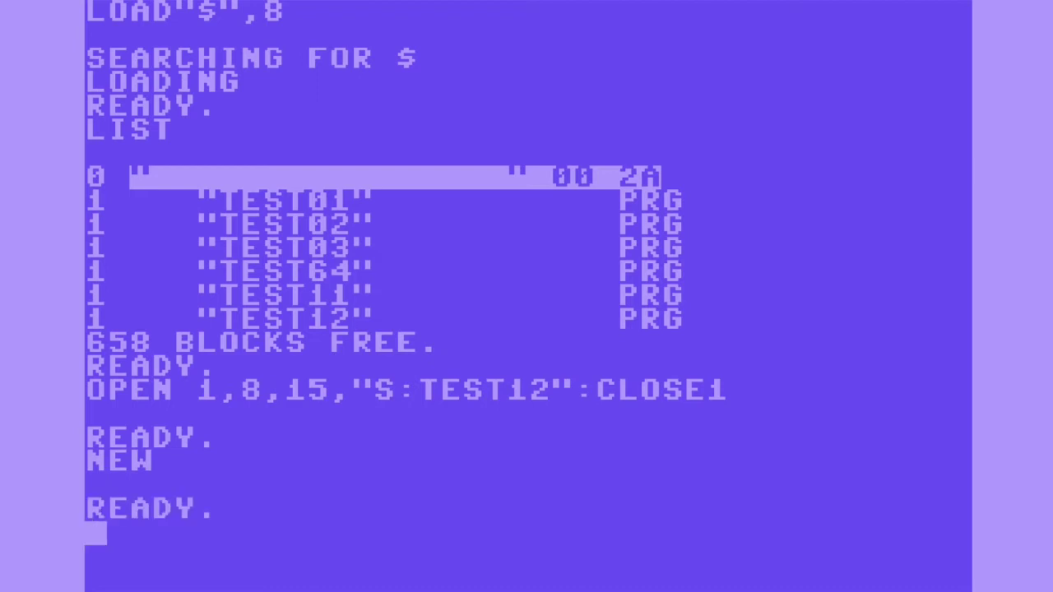
type("LOAD")
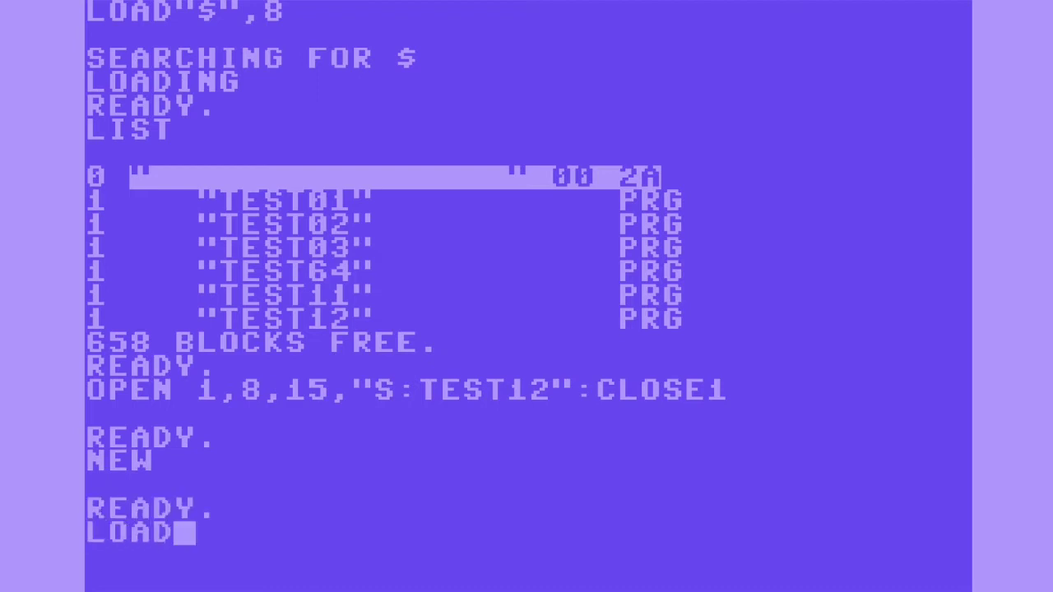
type("\"$\",8")
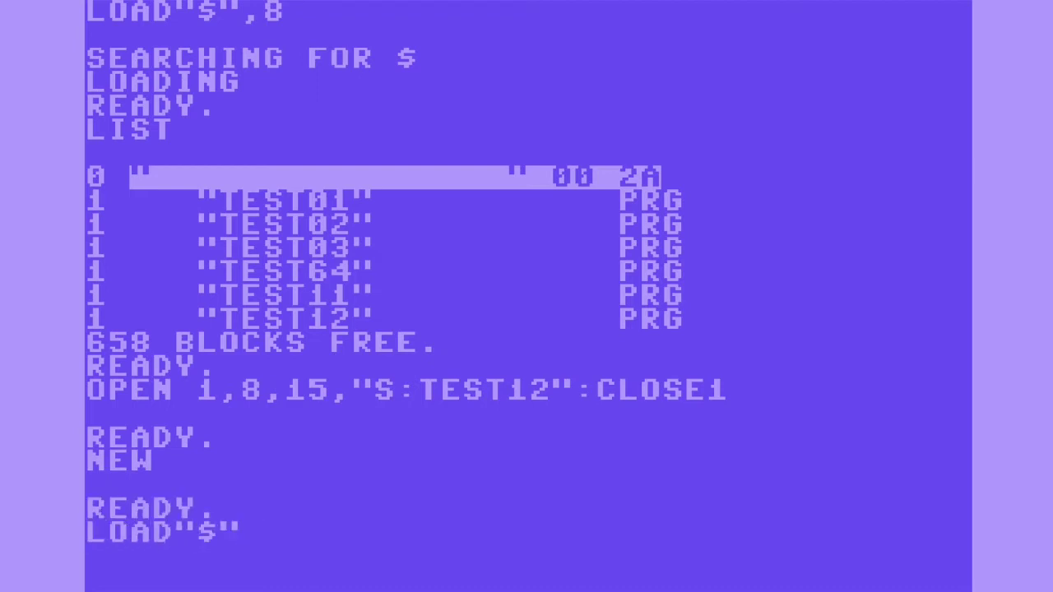
key("Return")
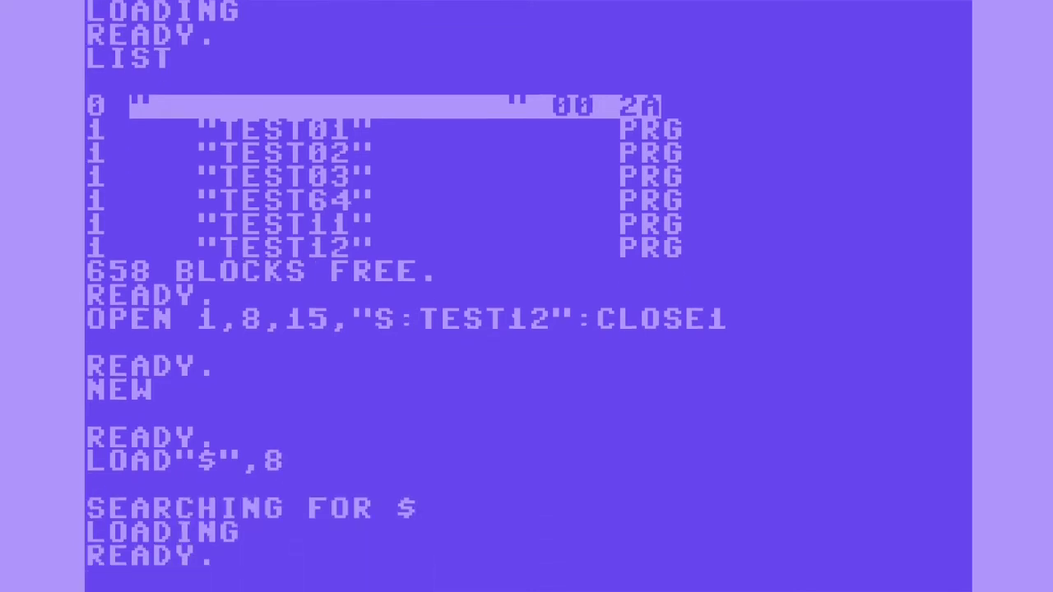
type("LIST")
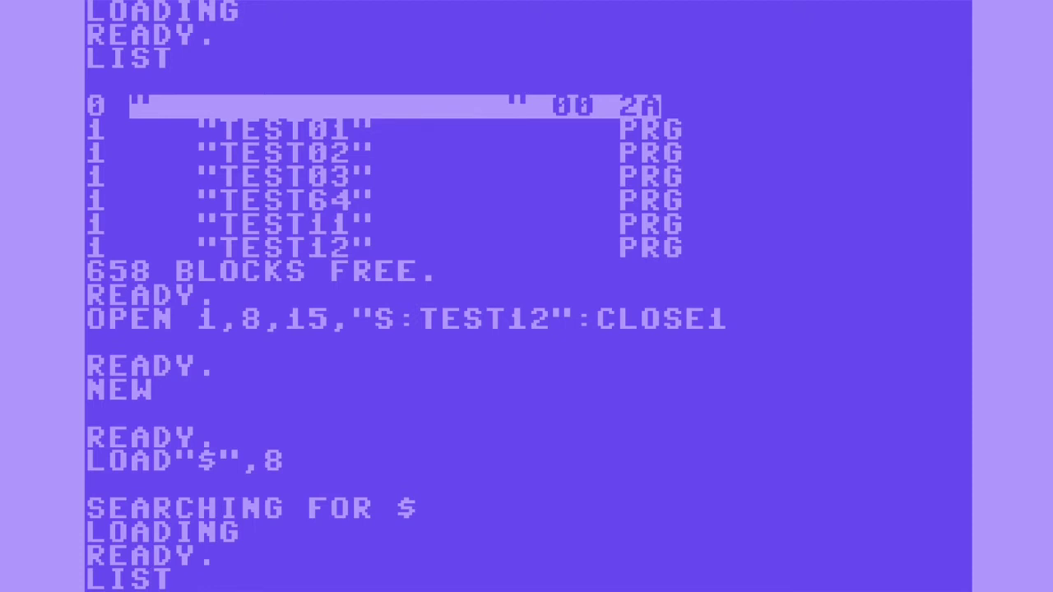
key("Return")
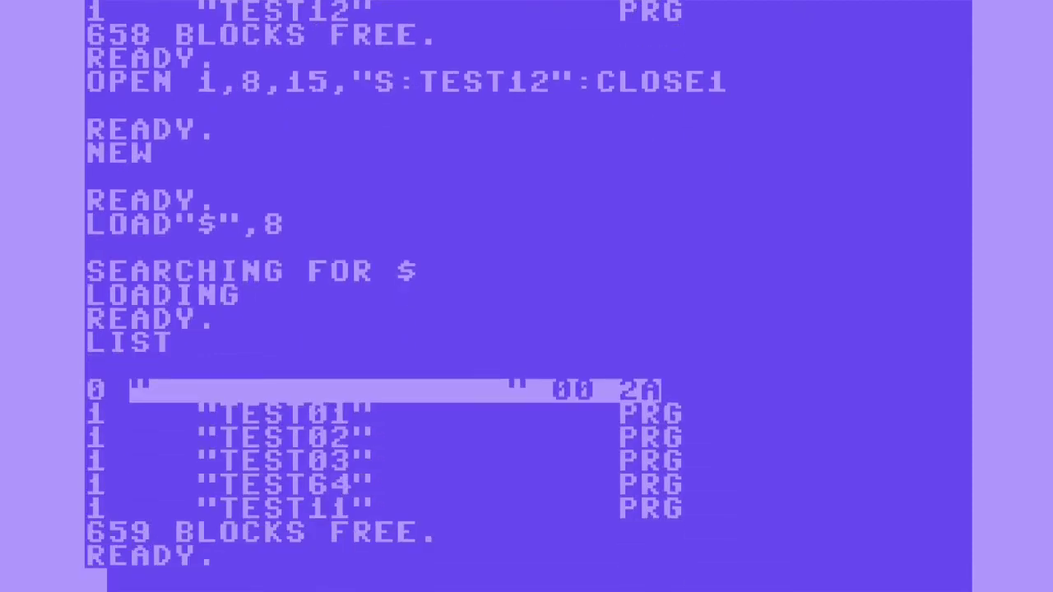